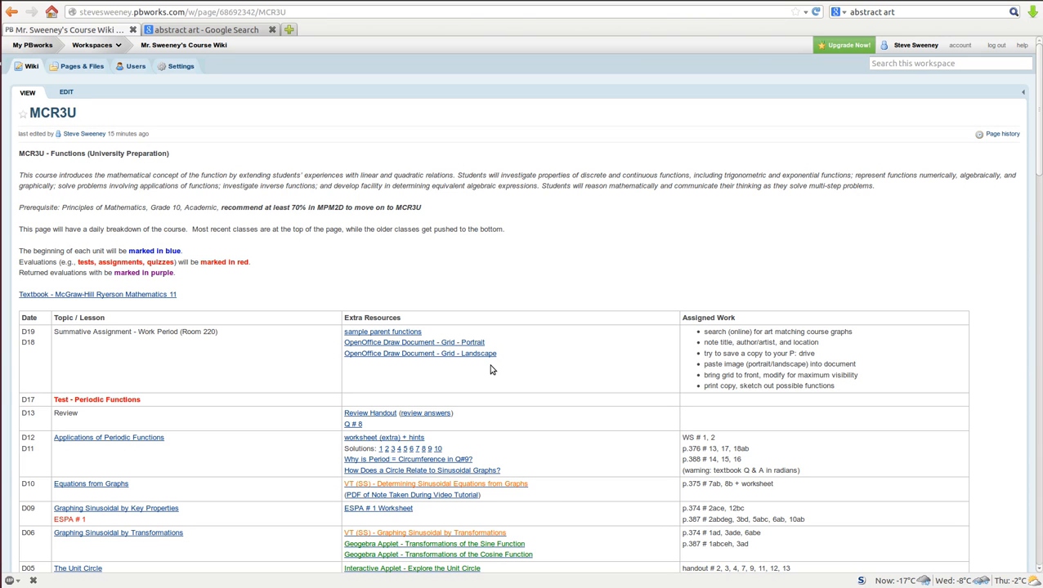
- Browse the Google image results for abstract art to look for a suitable artwork
left_click(211, 33)
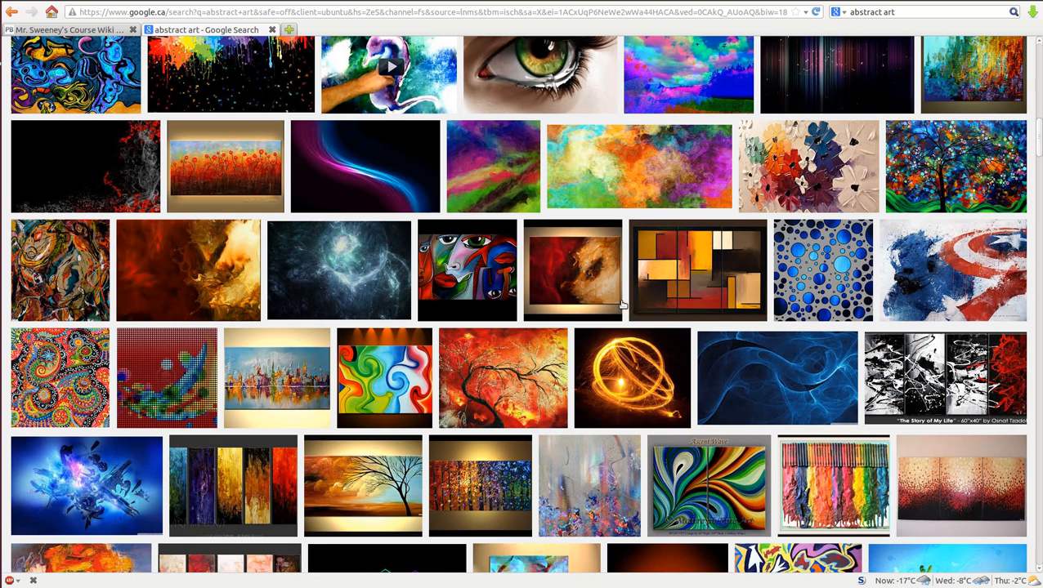
scroll(613, 232, "up", 2)
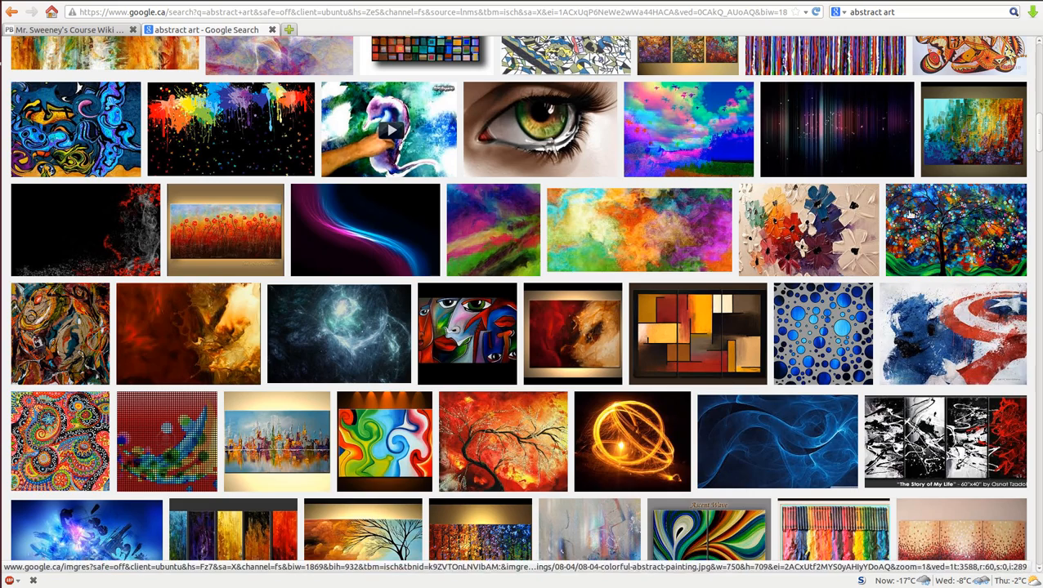
scroll(927, 346, "up", 10)
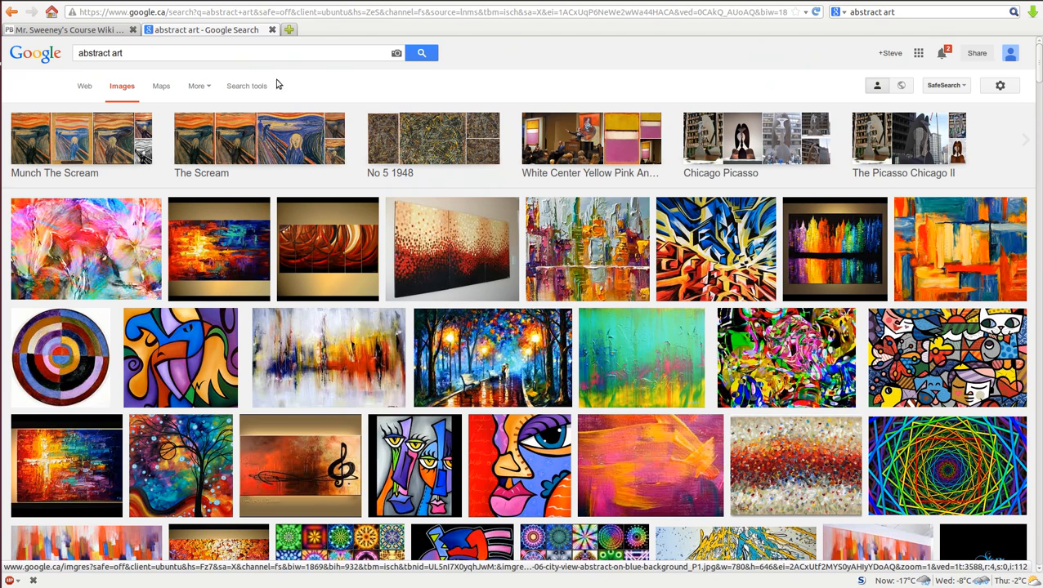
left_click(92, 54)
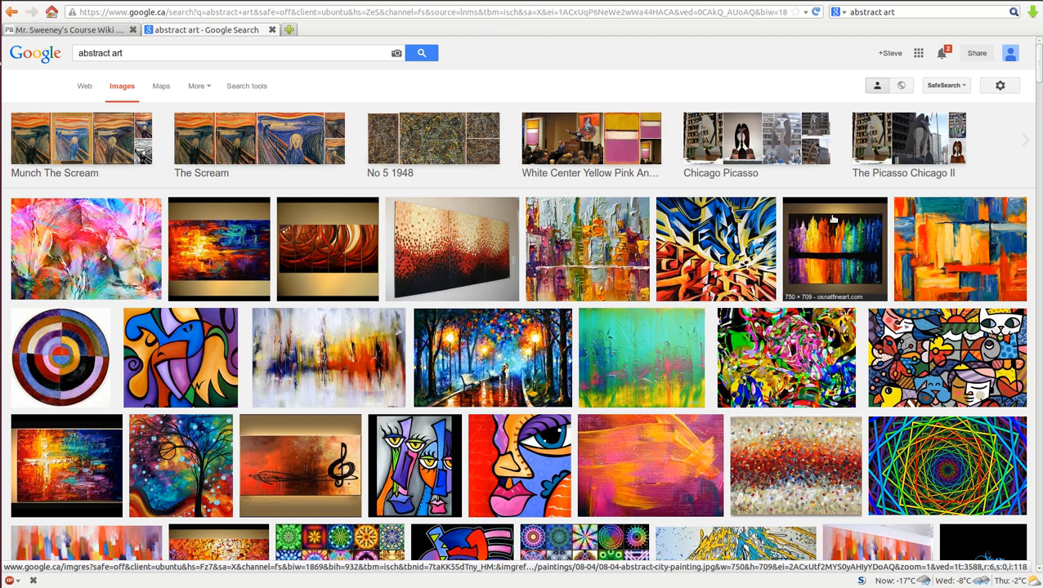
scroll(561, 323, "down", 3)
scroll(561, 323, "down", 4)
scroll(662, 318, "down", 12)
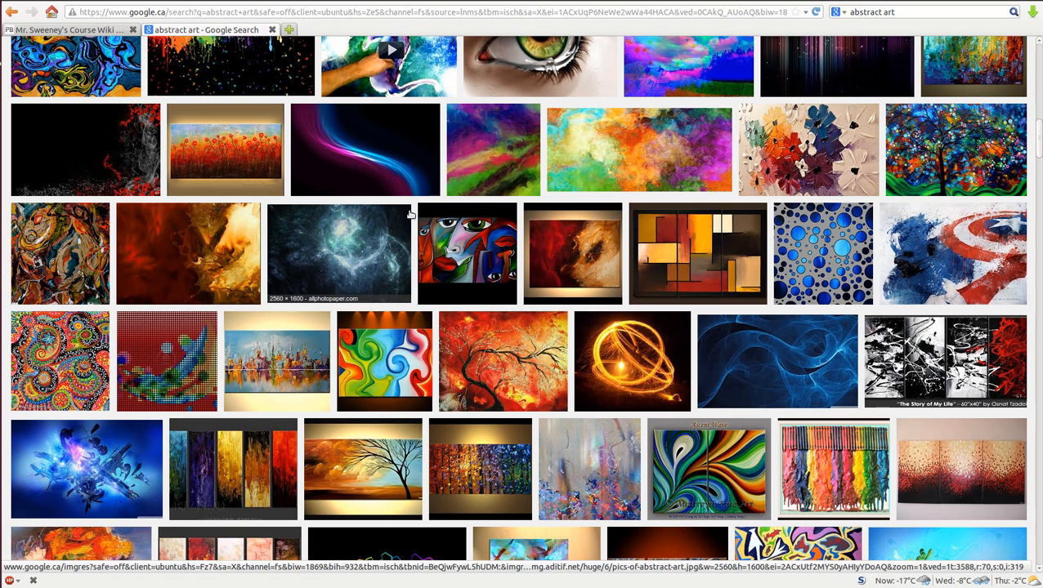
- Preview the blue wave wallpaper and the Vine Creation wallpaper from the image results, closing each preview
left_click(790, 362)
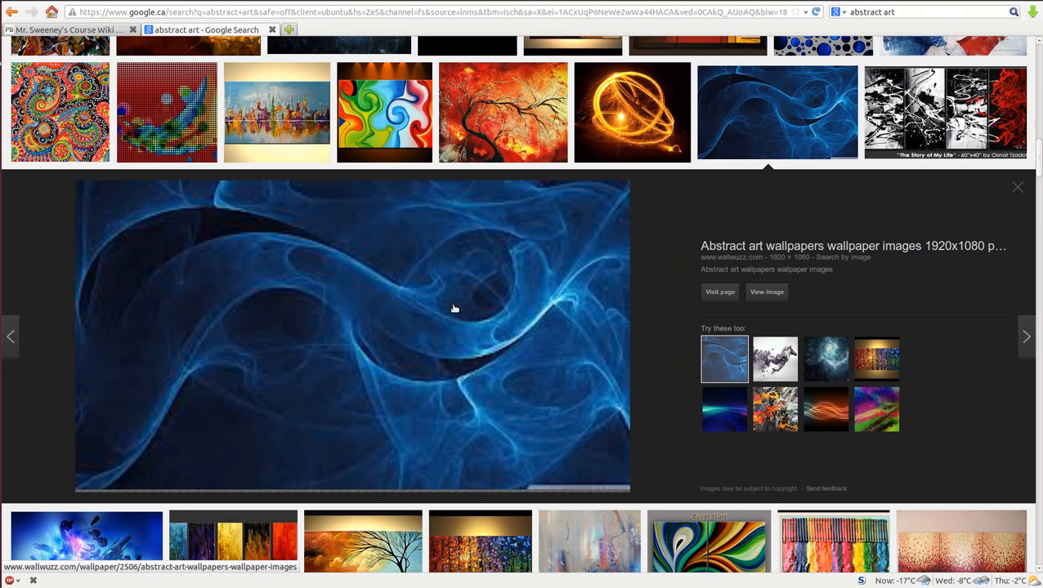
left_click(1018, 187)
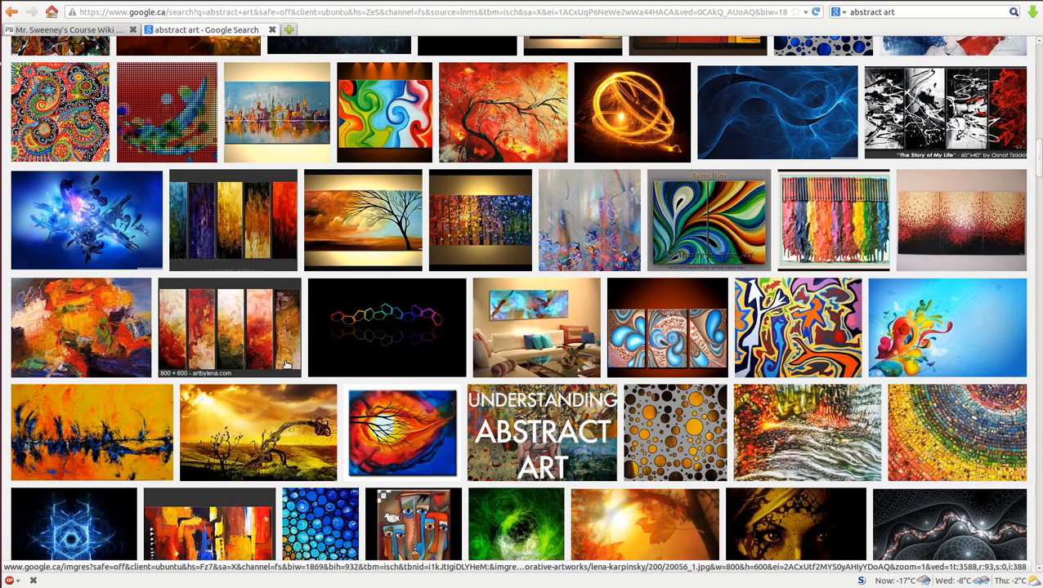
left_click(279, 429)
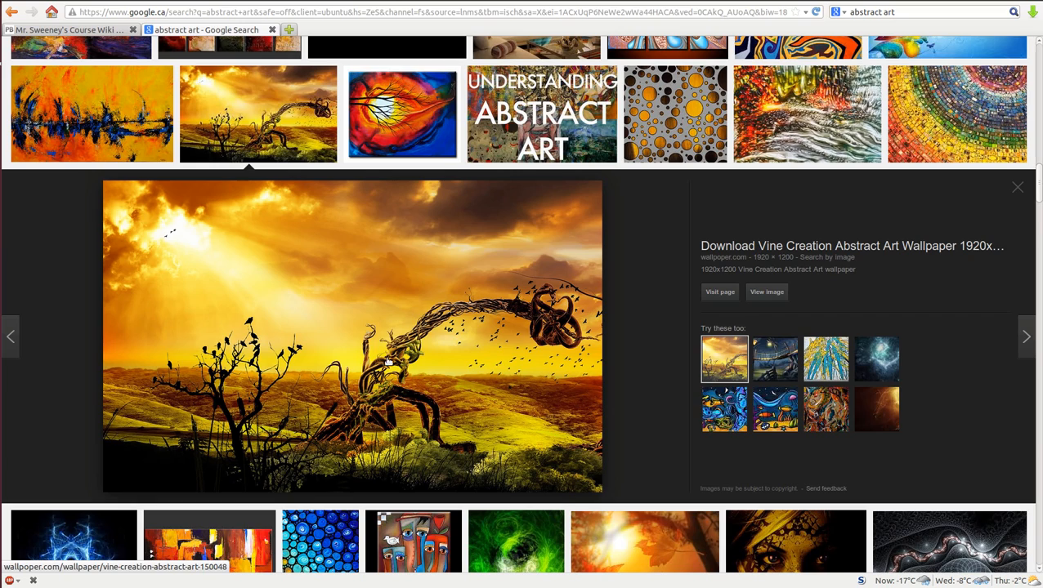
left_click(1017, 189)
- Preview the red, white and blue superhero shield print and copy the image
scroll(758, 290, "up", 6)
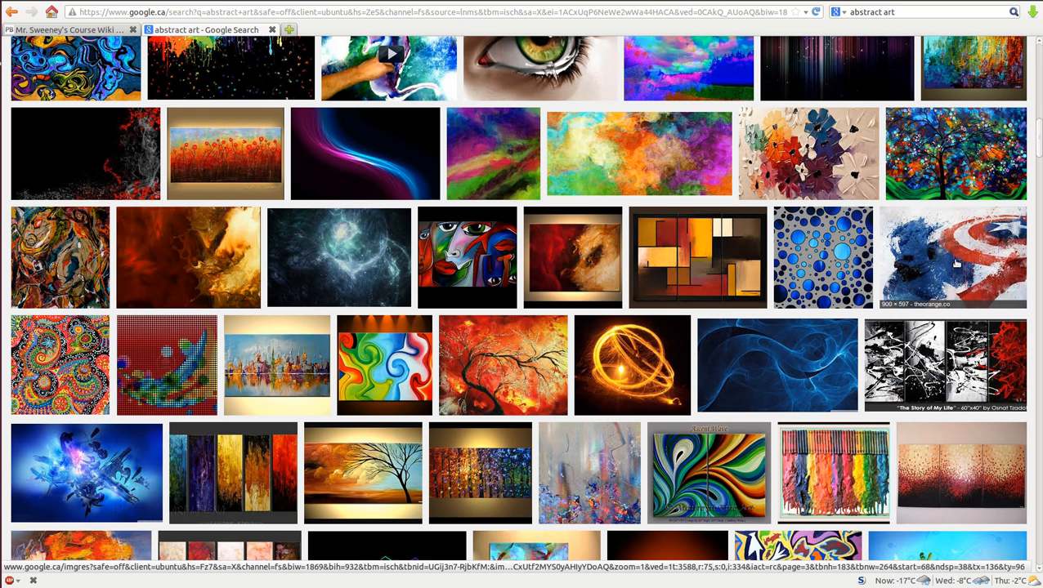
left_click(956, 262)
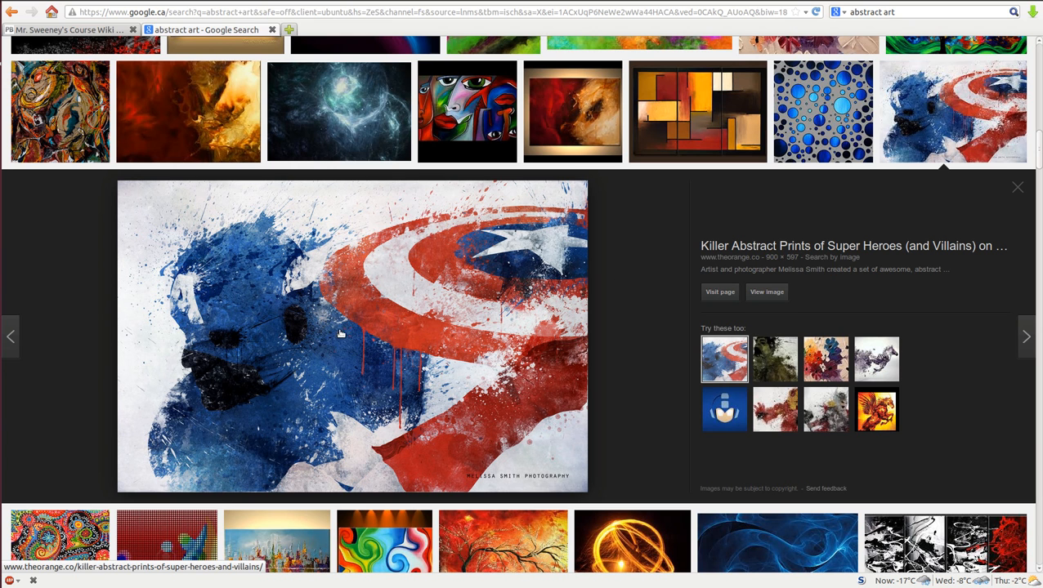
right_click(337, 334)
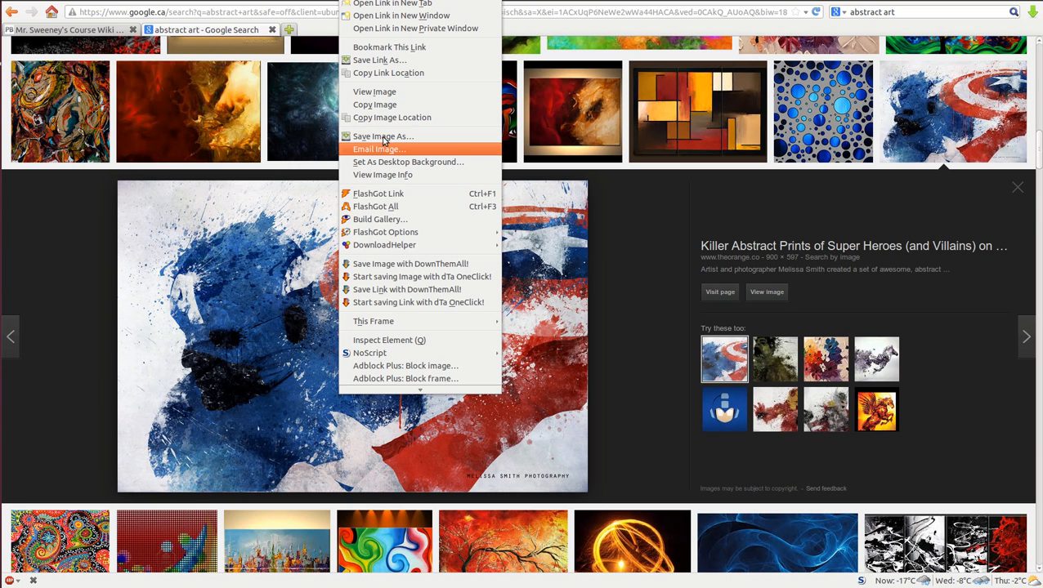
left_click(374, 105)
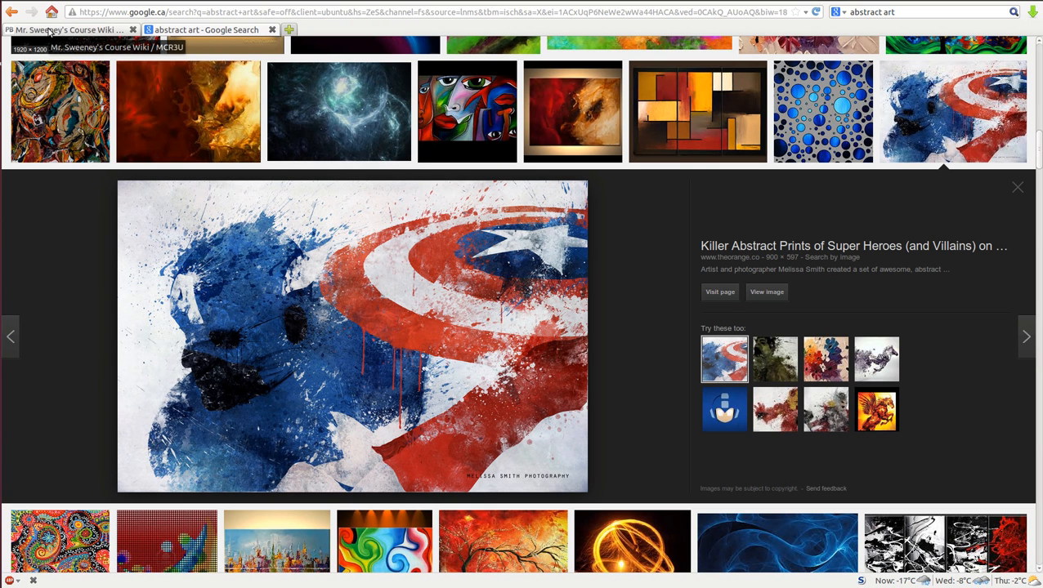
- Download Graph Paper Document - Landscape.odg from the MCR3U course page and open it with LibreOffice Draw
left_click(49, 31)
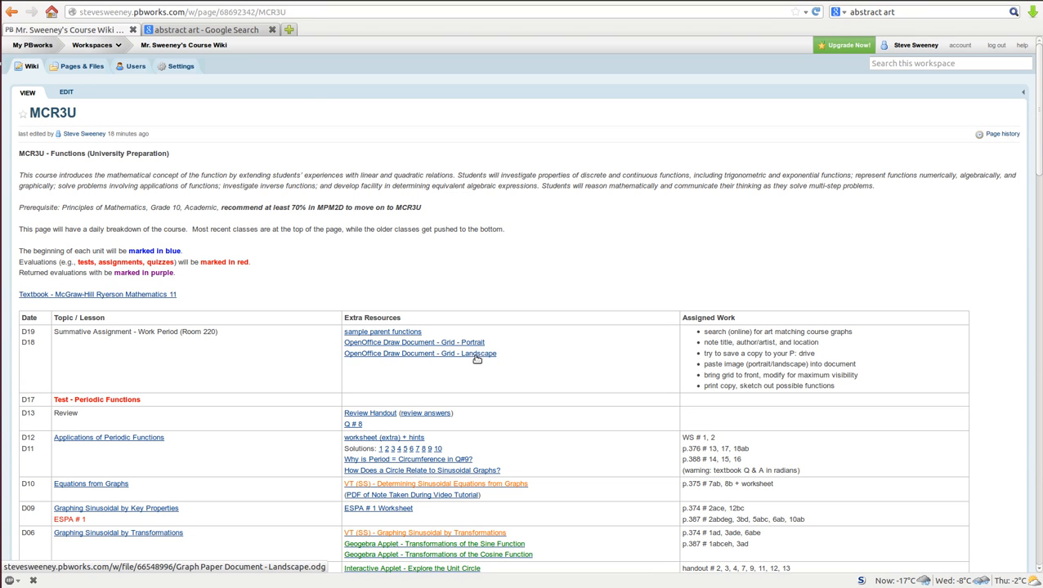
left_click(226, 31)
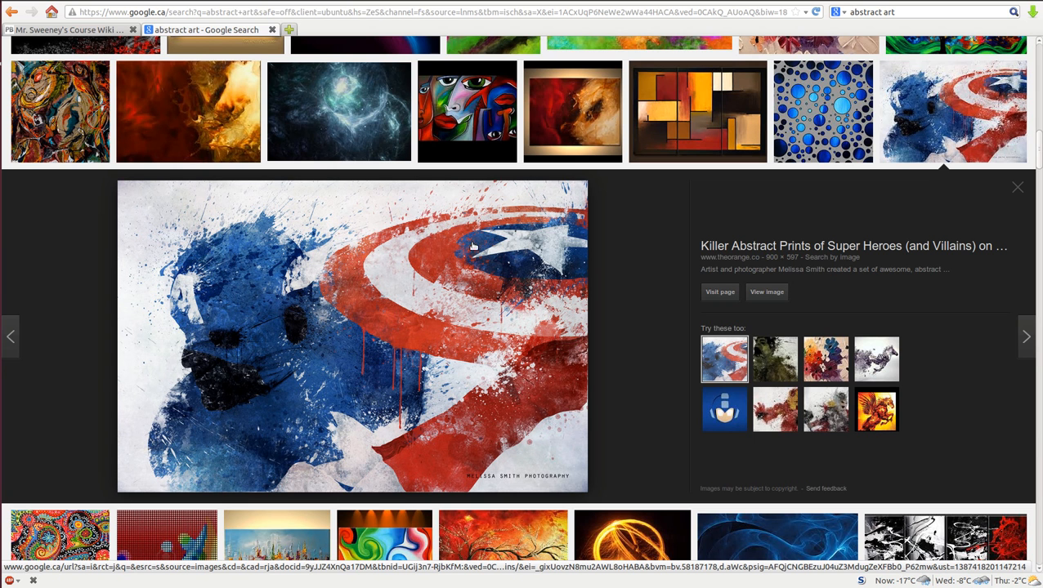
left_click(73, 31)
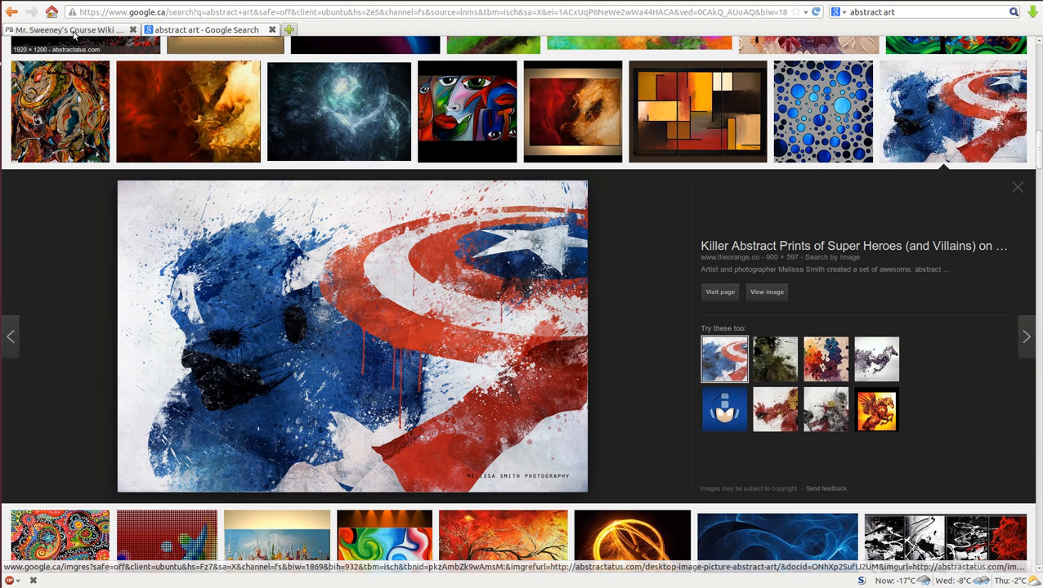
left_click(468, 356)
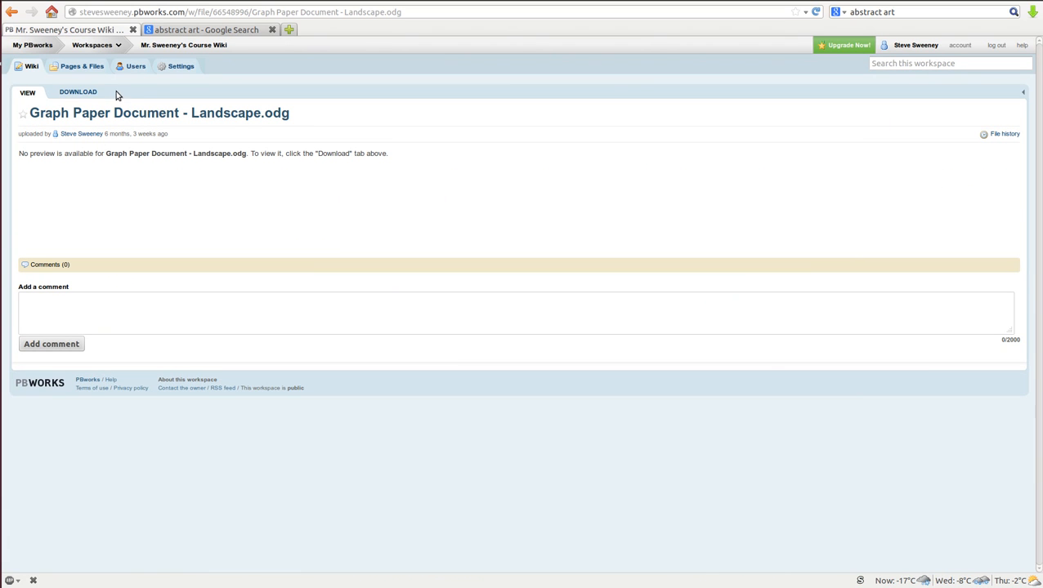
left_click(75, 92)
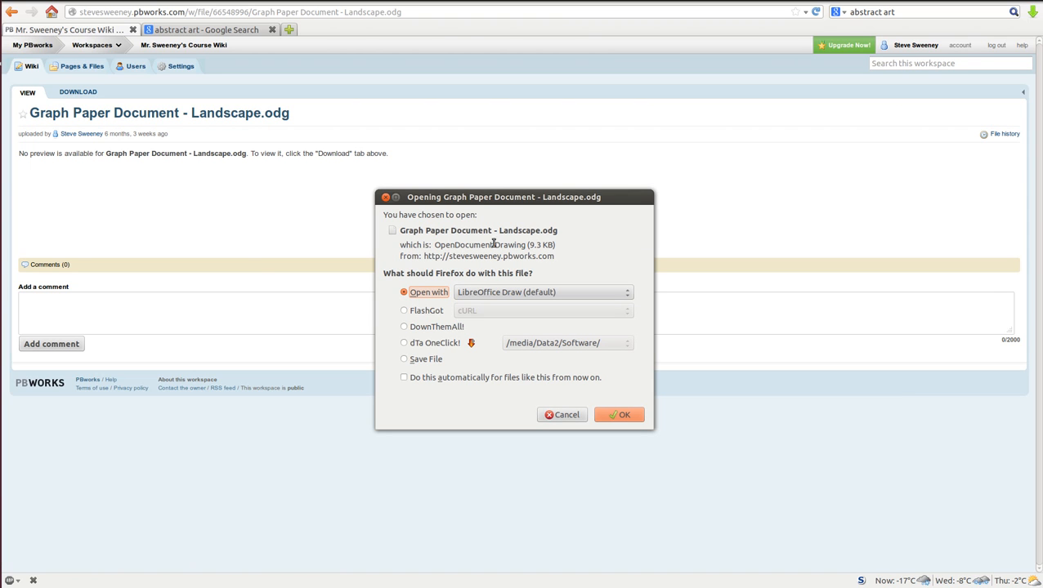
left_click(617, 416)
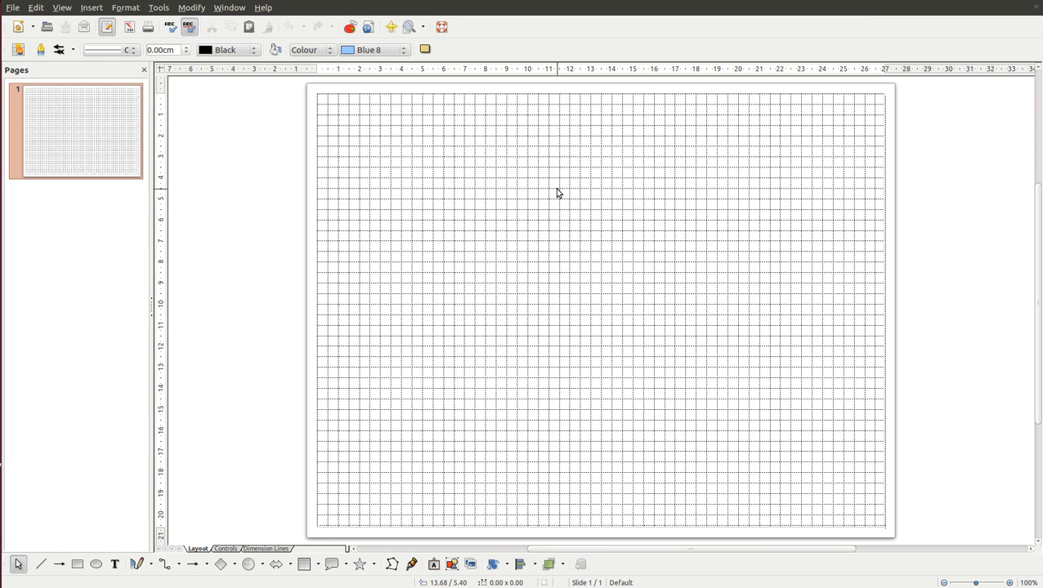
- Paste the copied artwork onto the landscape grid page
right_click(472, 190)
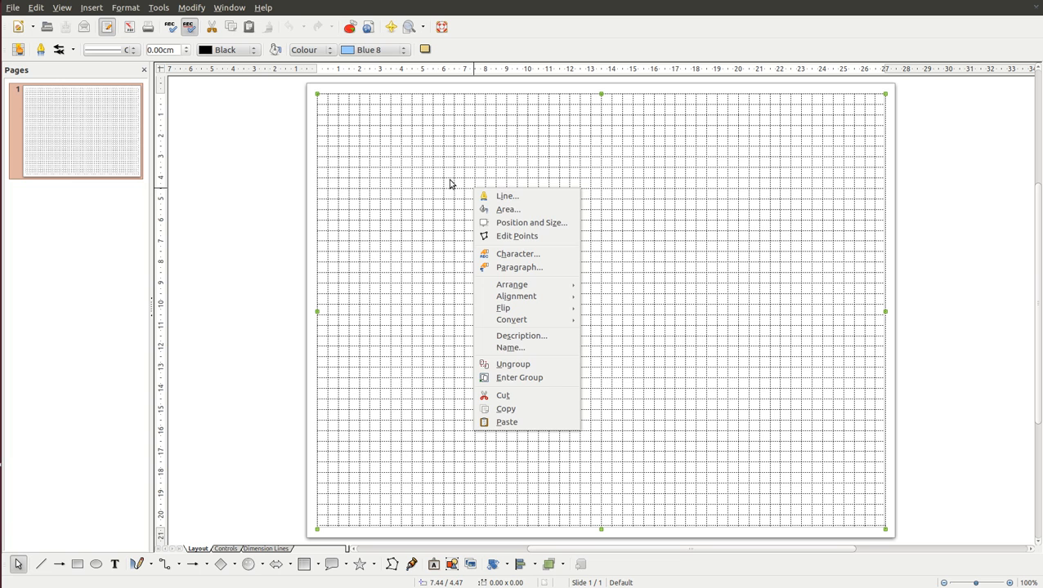
key("Escape")
key("Escape")
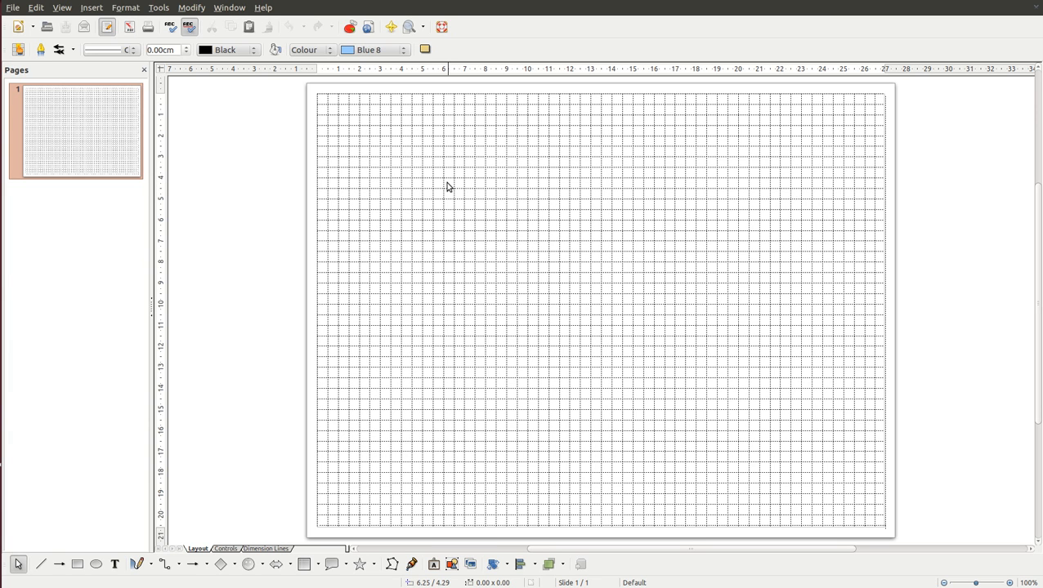
right_click(447, 187)
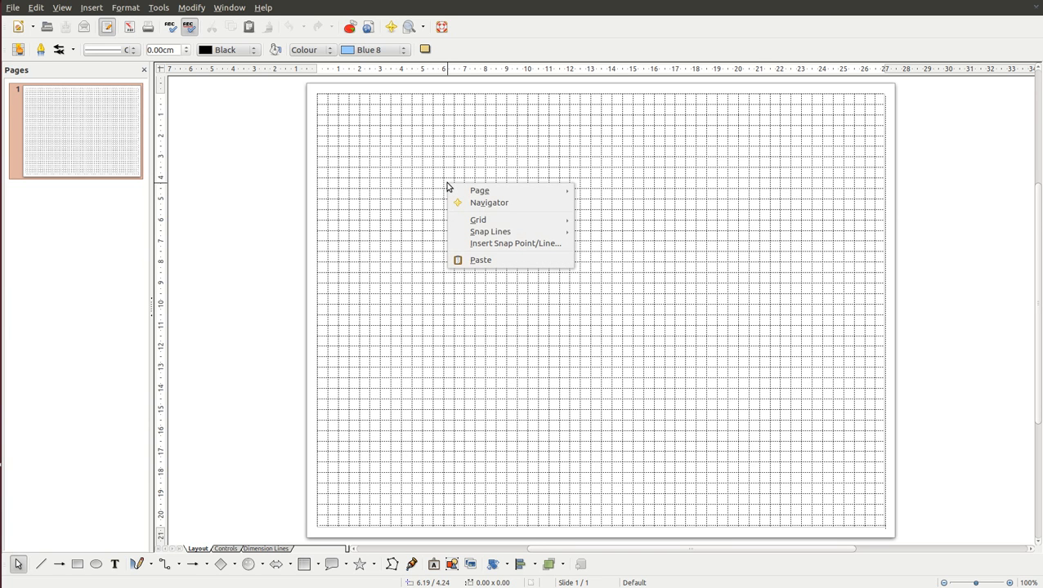
left_click(478, 259)
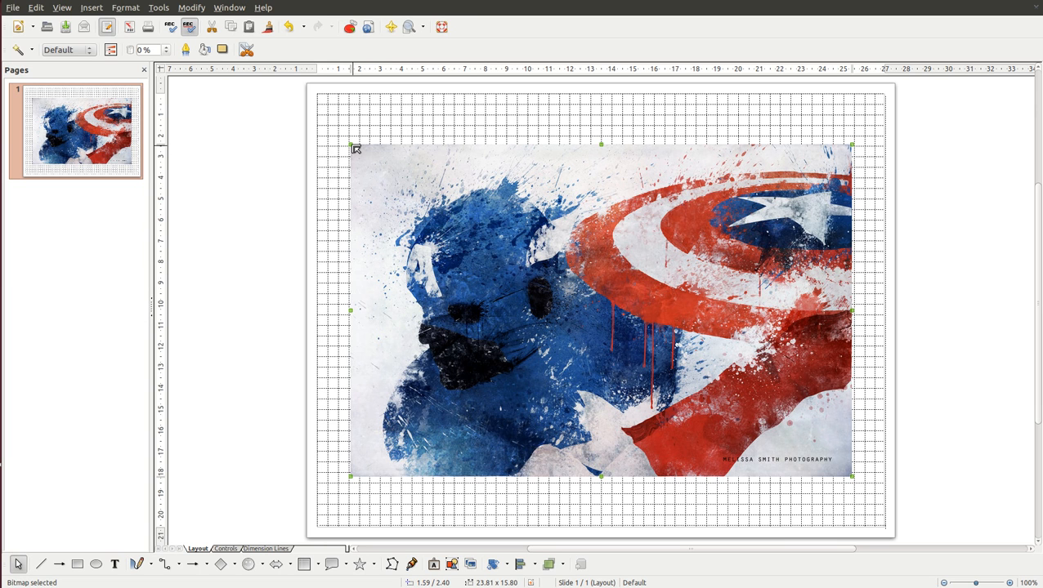
- Select the pasted picture and move it to the upper-left corner of the grid
left_click(476, 121)
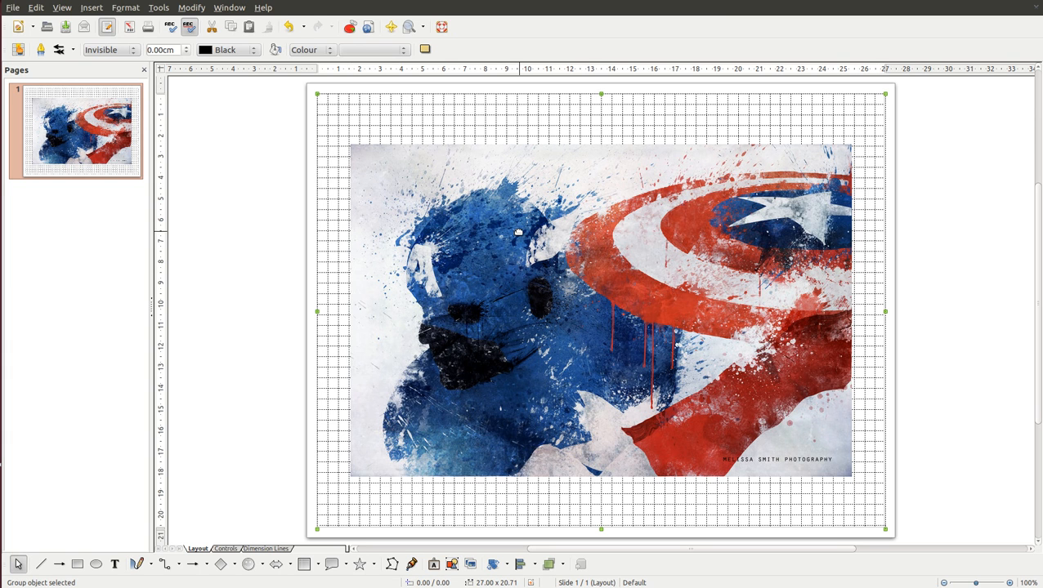
double_click(467, 253)
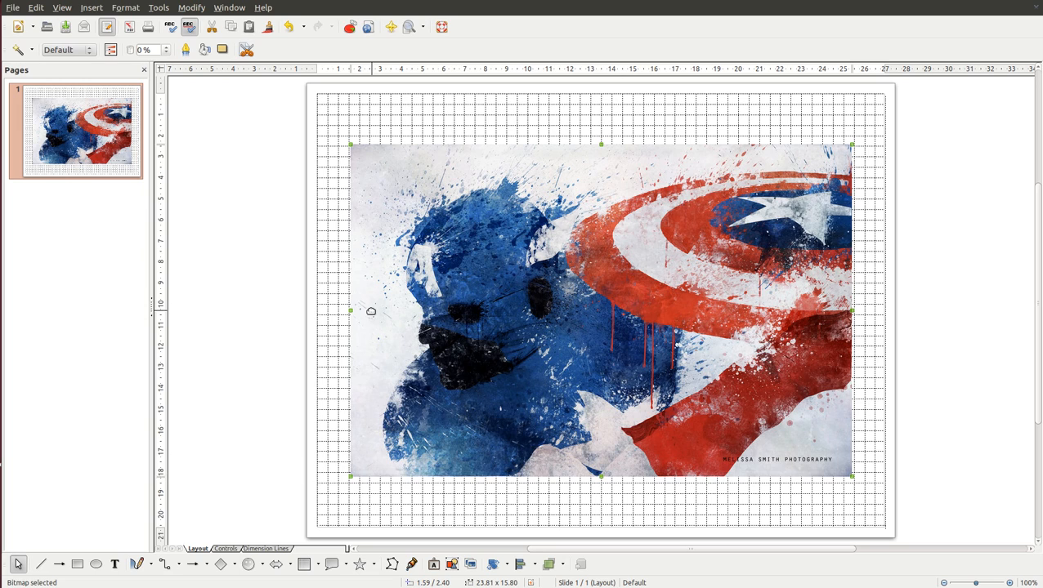
left_click_drag(525, 242, 495, 193)
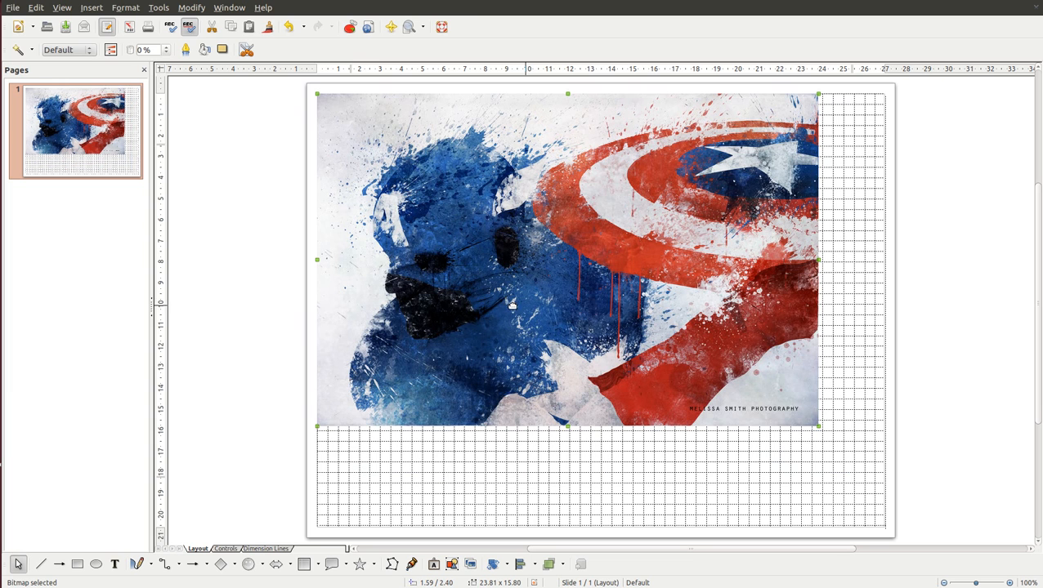
- Align the picture to the centre of the page, horizontally and vertically
right_click(488, 206)
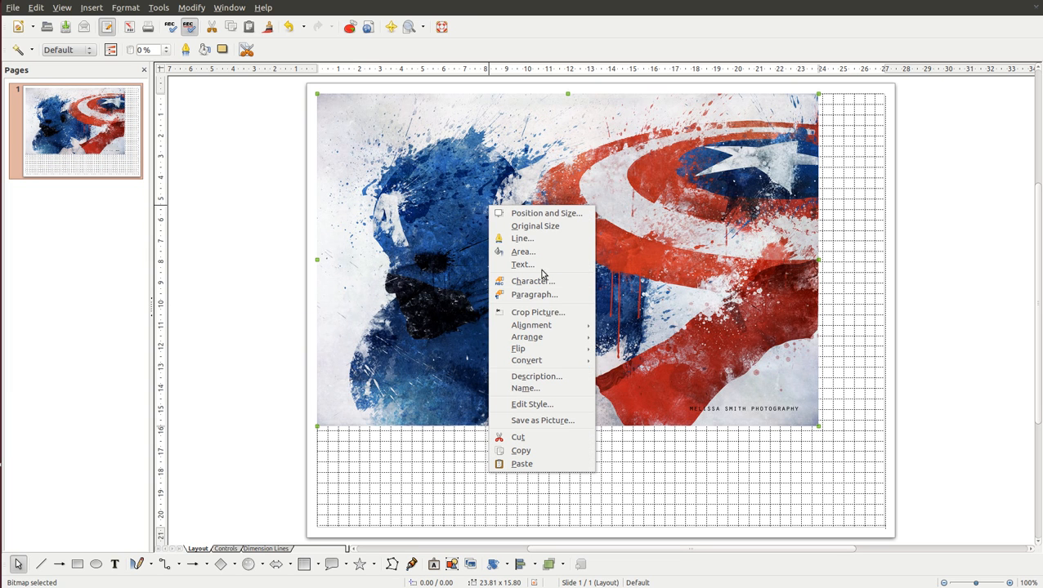
mouse_move(544, 327)
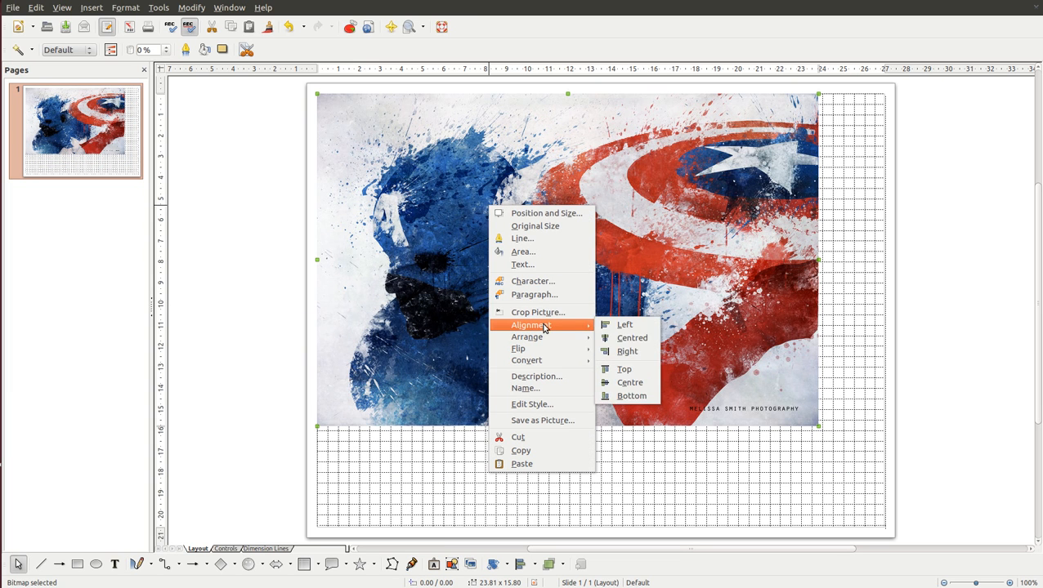
left_click(626, 338)
right_click(602, 241)
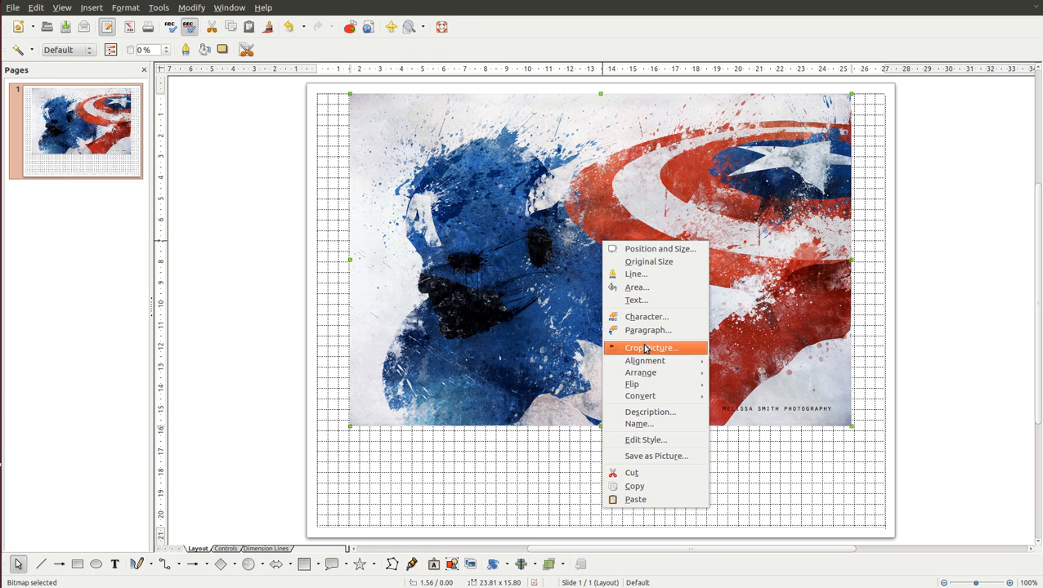
mouse_move(652, 365)
left_click(753, 419)
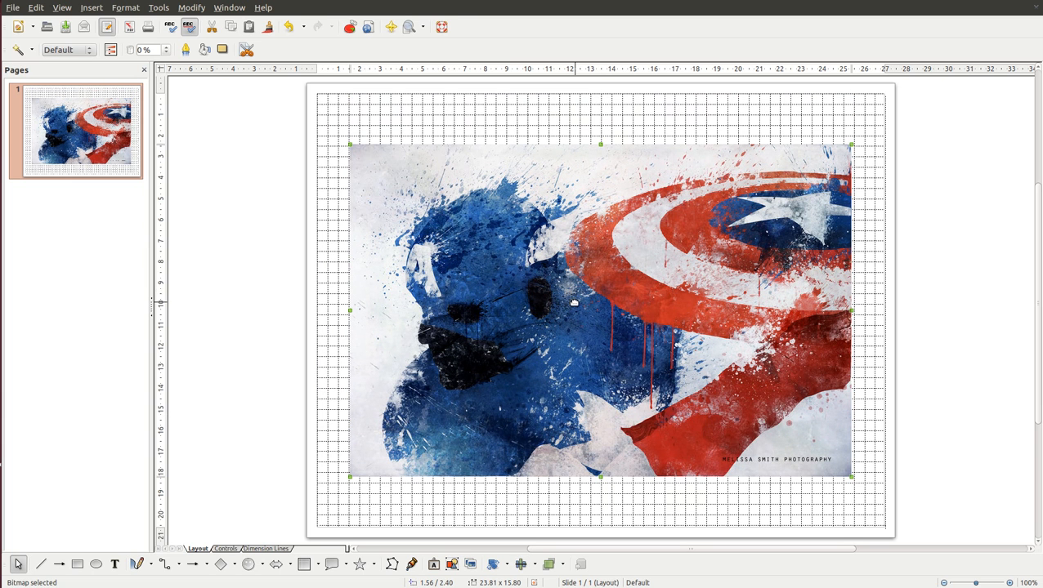
- Place the picture at the grid's upper-left corner and enlarge it proportionally to about 26.94 x 17.87 cm, spanning the grid's width
left_click_drag(549, 310, 509, 253)
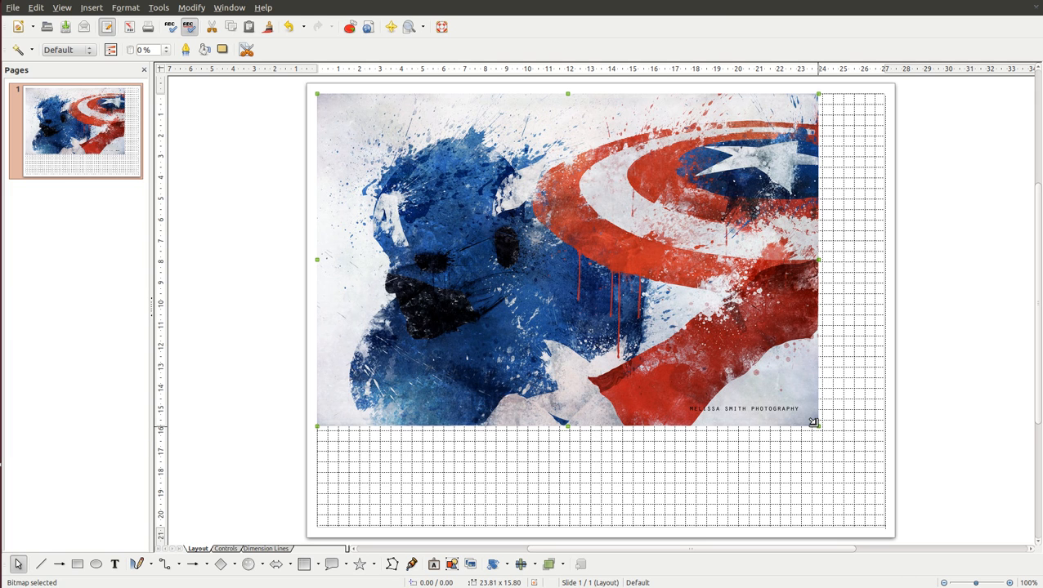
left_click_drag(813, 422, 878, 463)
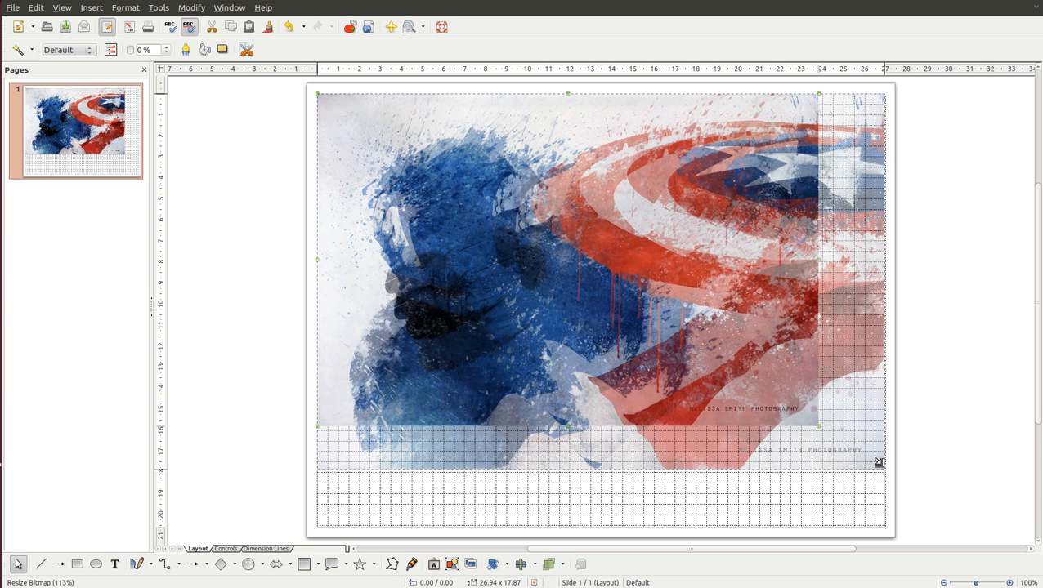
mouse_move(879, 462)
left_mouse_down()
mouse_move(873, 455)
mouse_move(879, 464)
left_mouse_up()
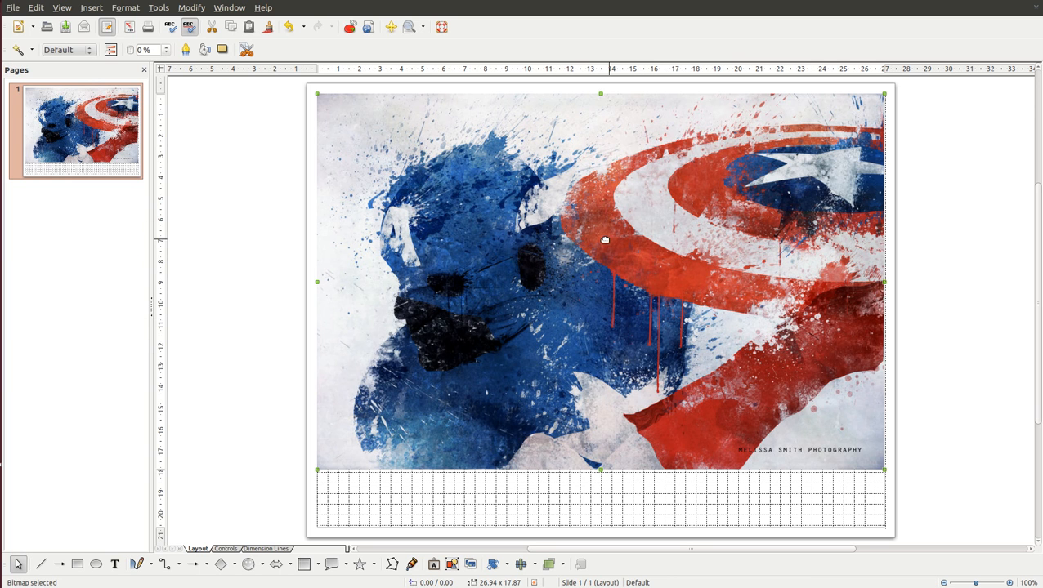
- Apply the Bring to Front arrangement to the picture
right_click(632, 249)
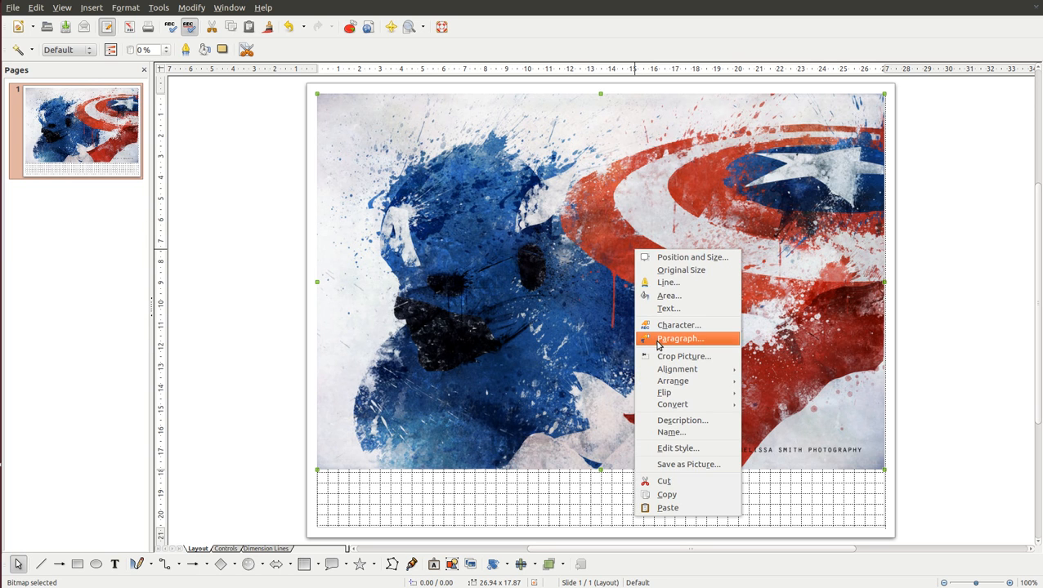
mouse_move(678, 386)
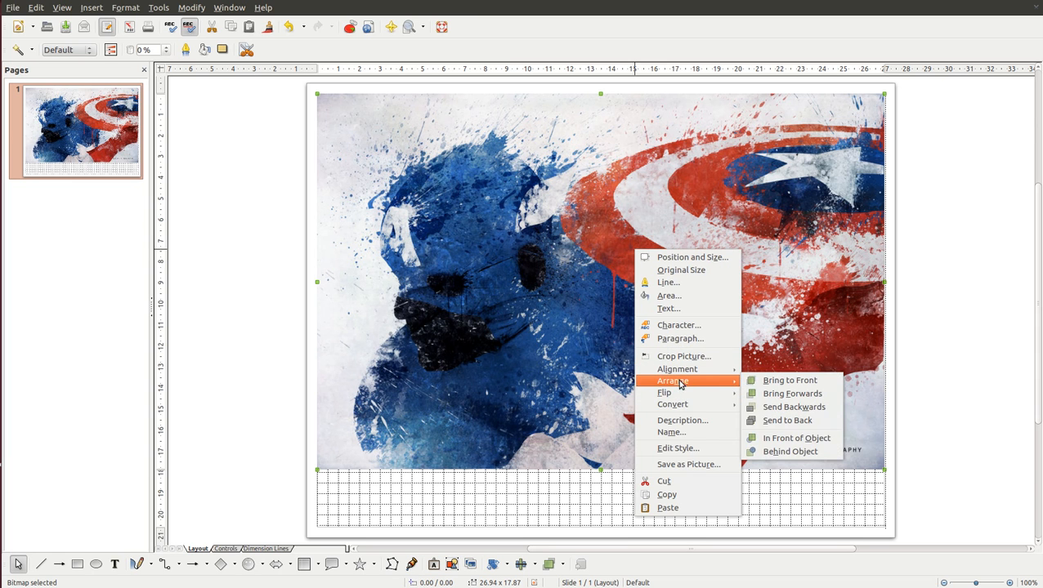
left_click(784, 382)
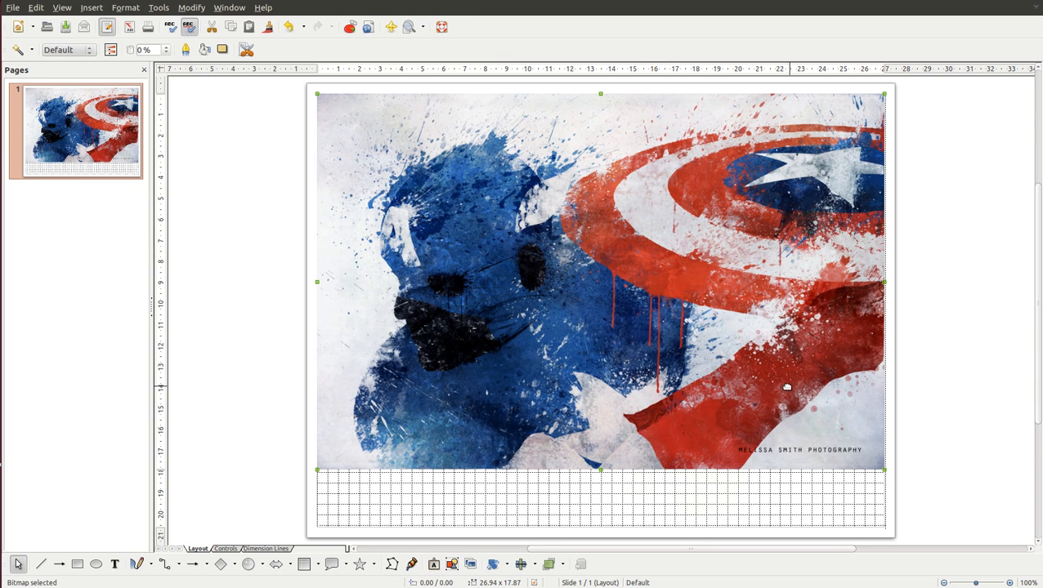
- Centre the picture vertically on the page and send it to the back, behind the grid
right_click(632, 311)
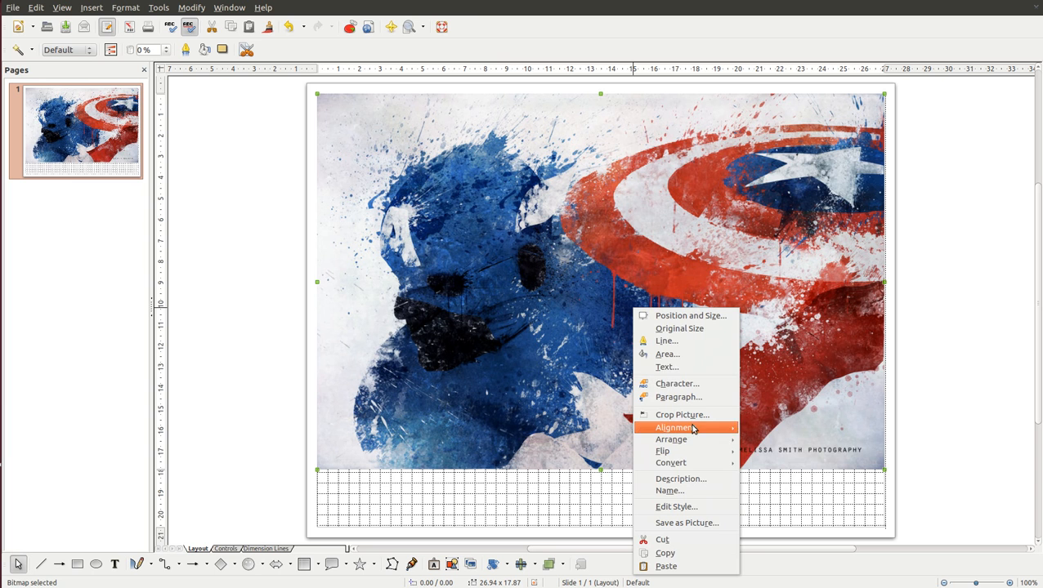
mouse_move(691, 427)
left_click(771, 474)
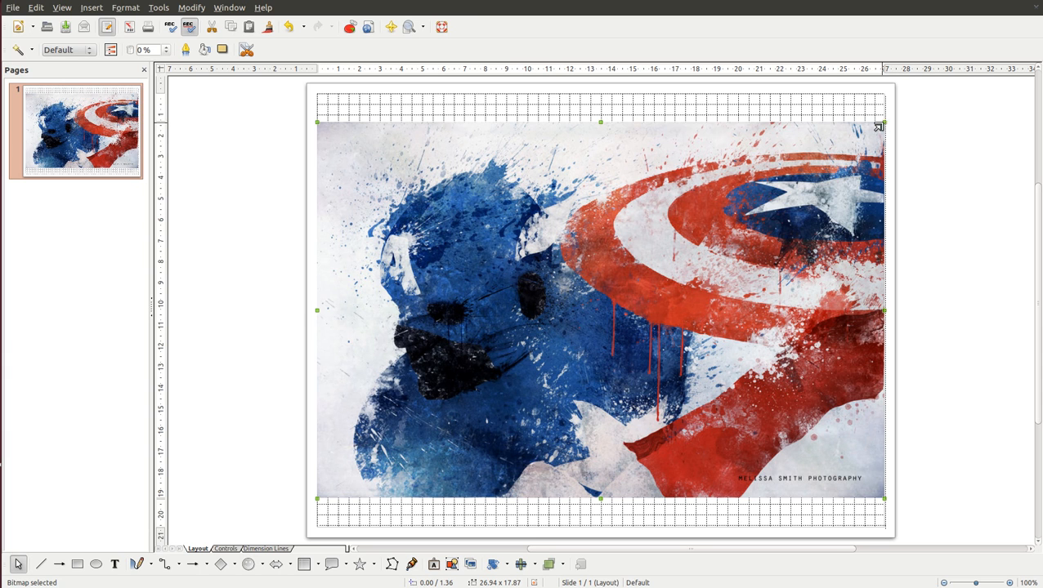
right_click(620, 296)
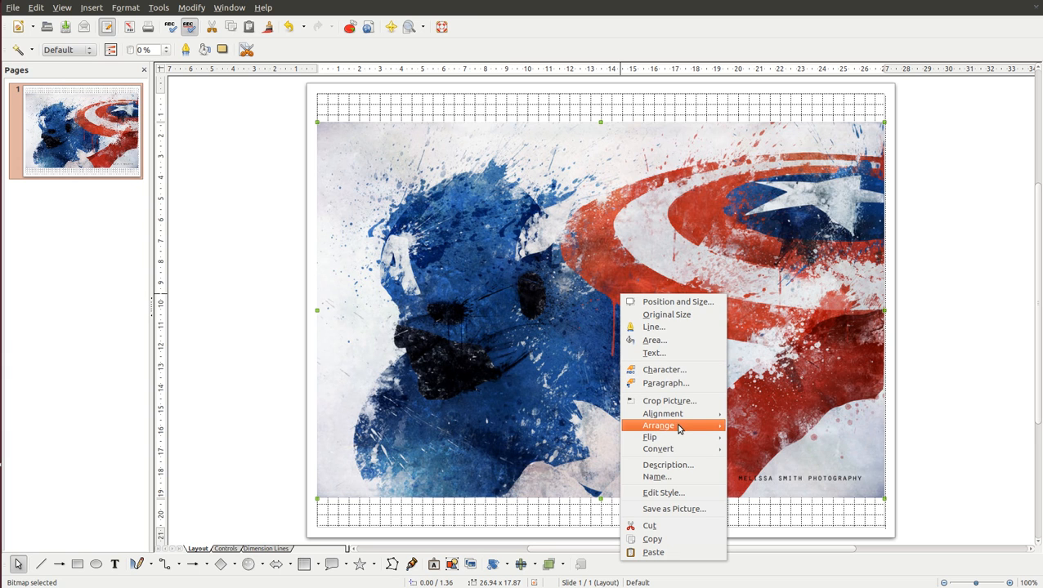
mouse_move(678, 428)
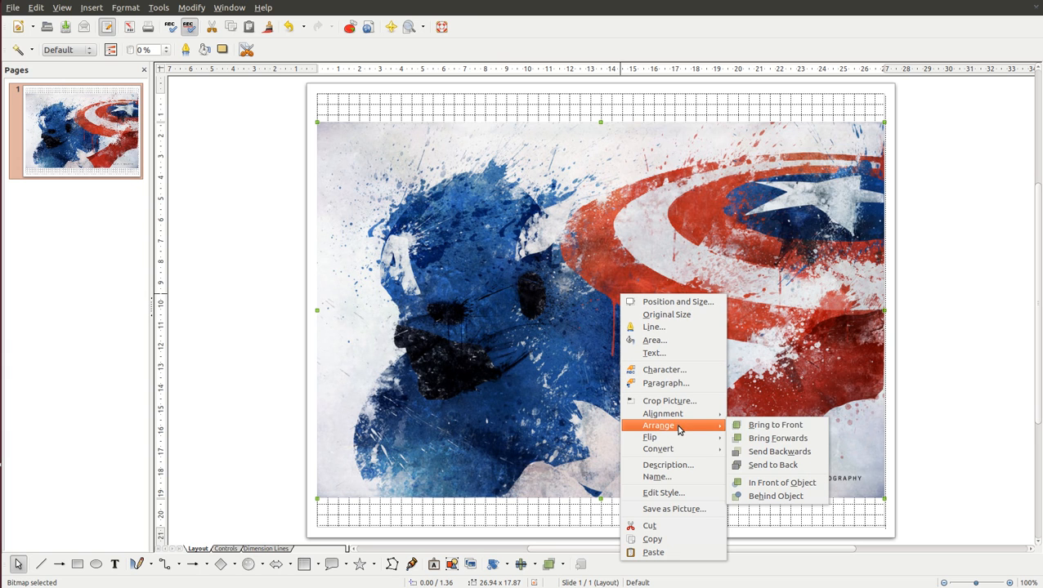
left_click(772, 465)
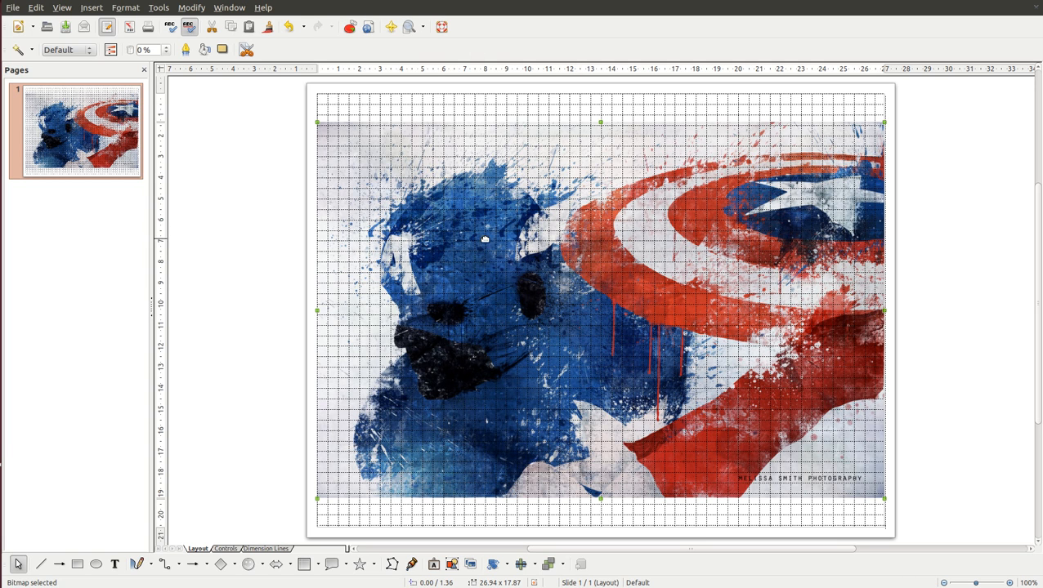
- Set the line colour of the grid group to Grey
left_click(506, 108)
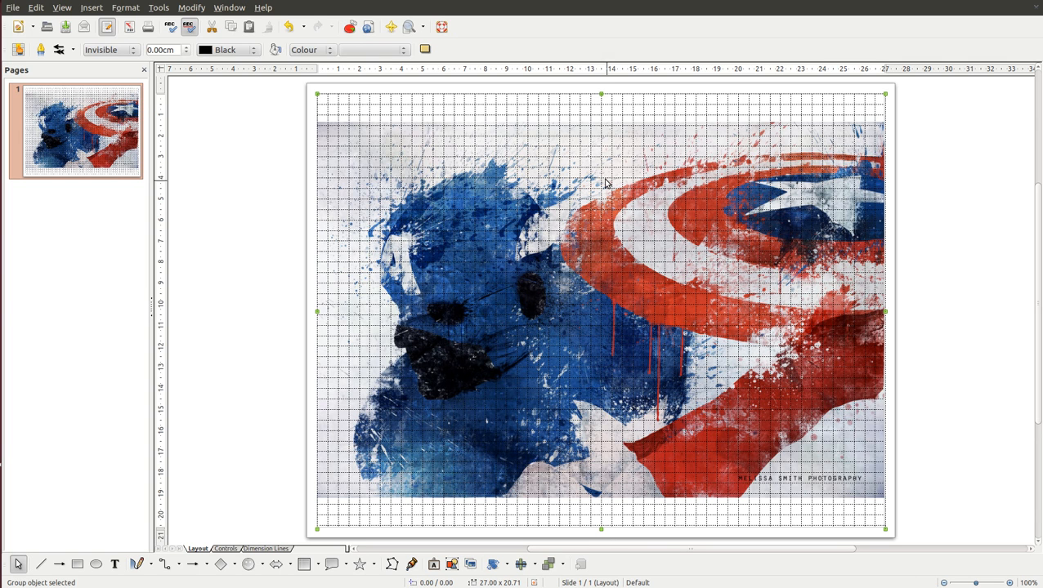
right_click(590, 107)
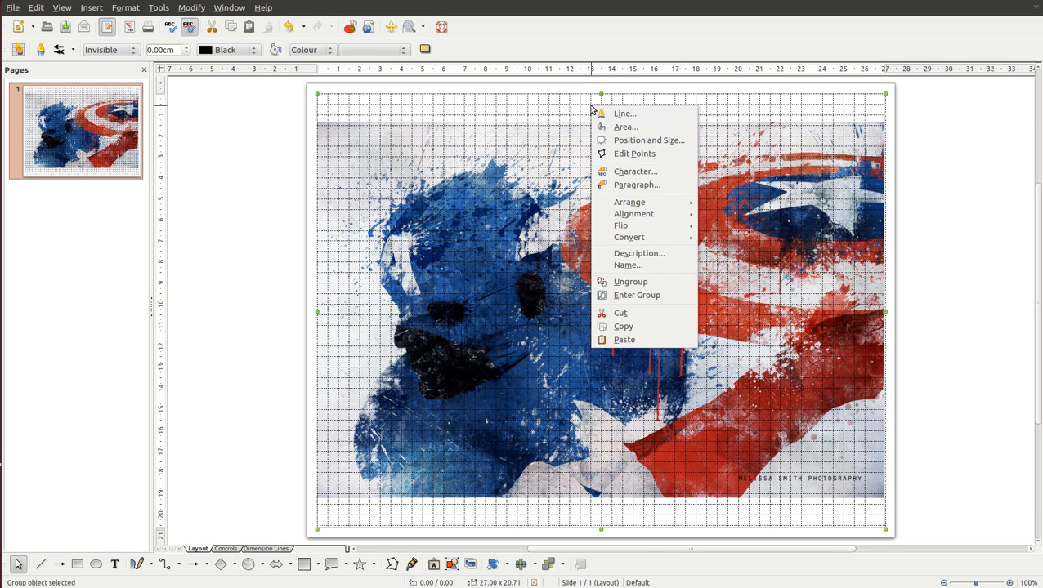
left_click(640, 120)
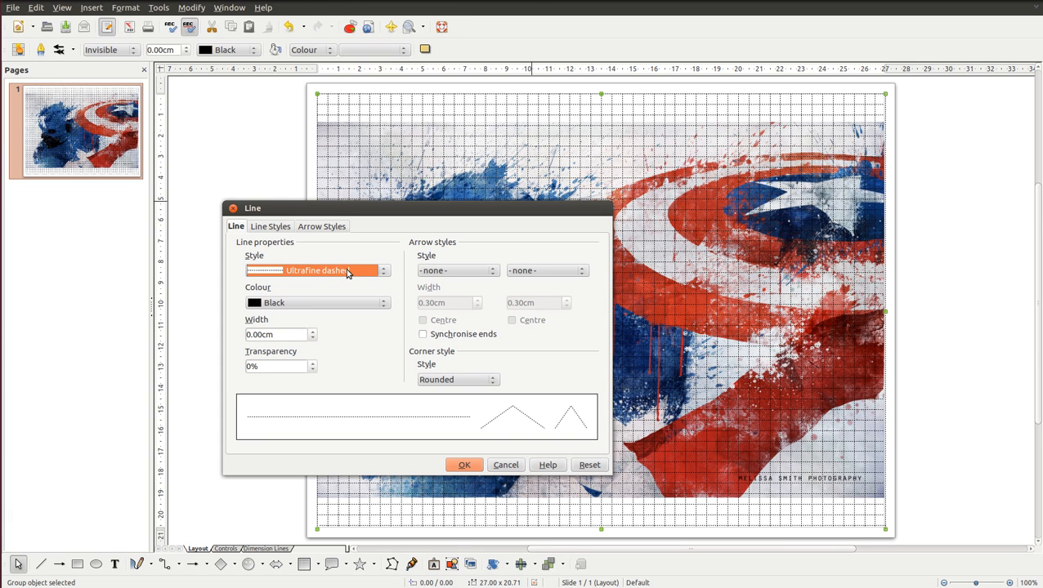
left_click(383, 303)
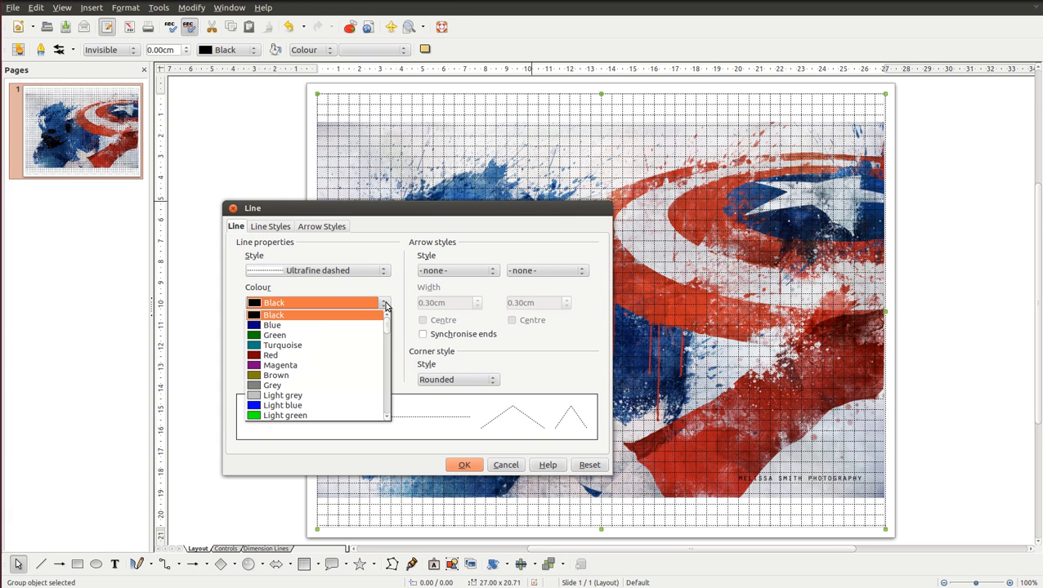
scroll(319, 352, "down", 2)
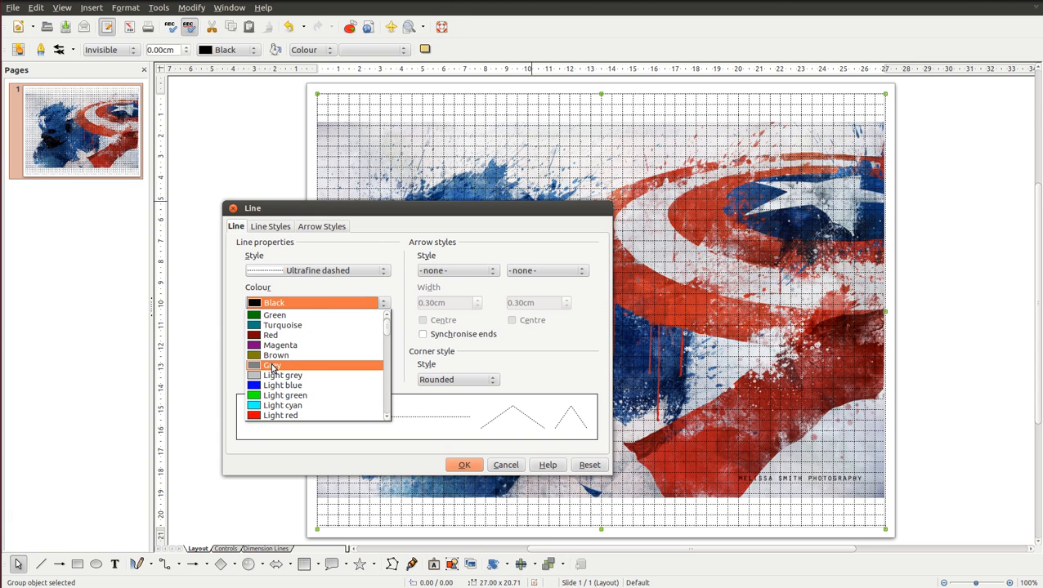
left_click(273, 365)
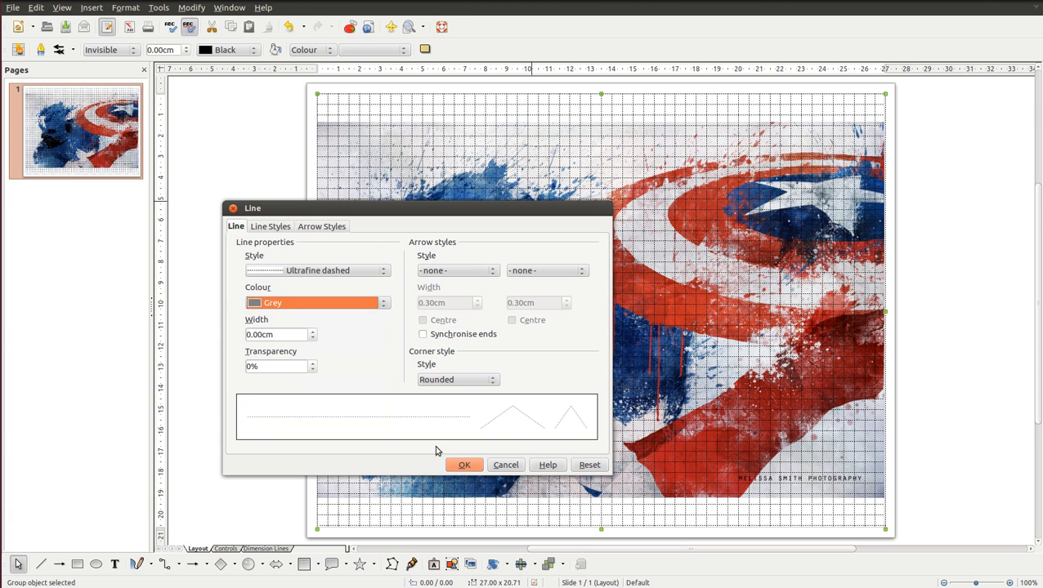
left_click(463, 465)
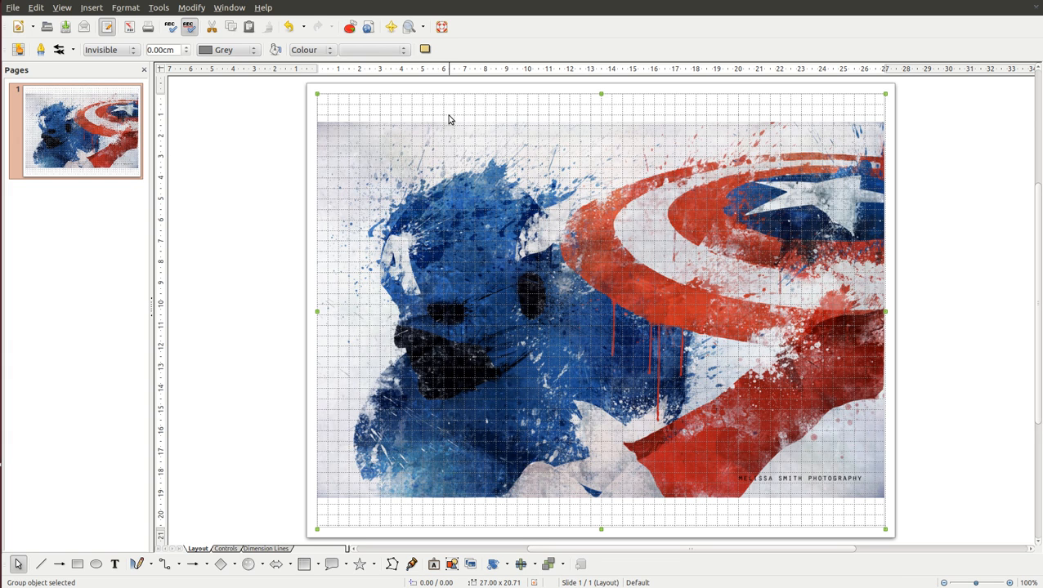
- Select the picture behind the grid and raise its transparency to about 39%
double_click(448, 167)
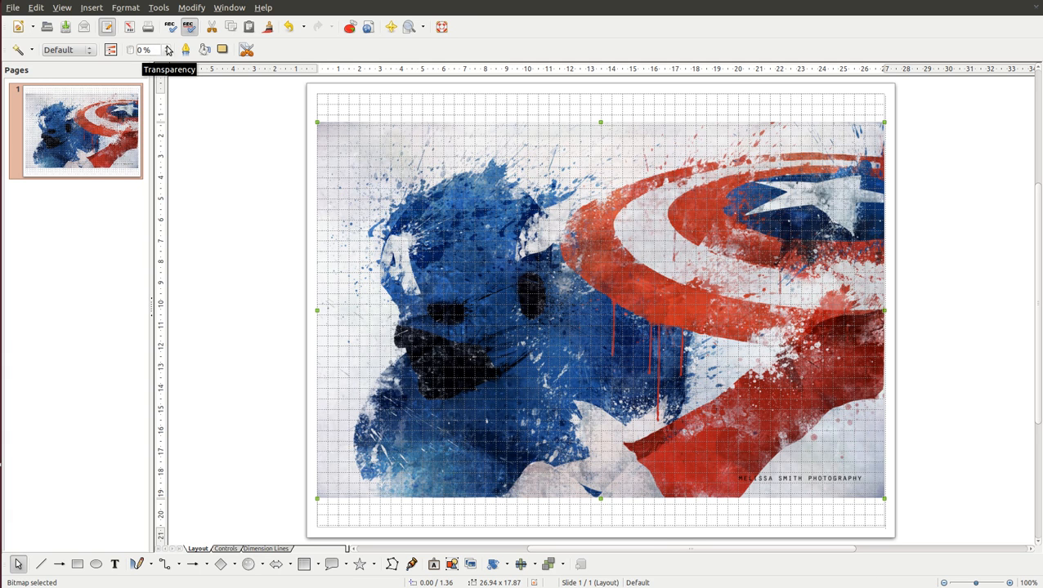
left_click(169, 48)
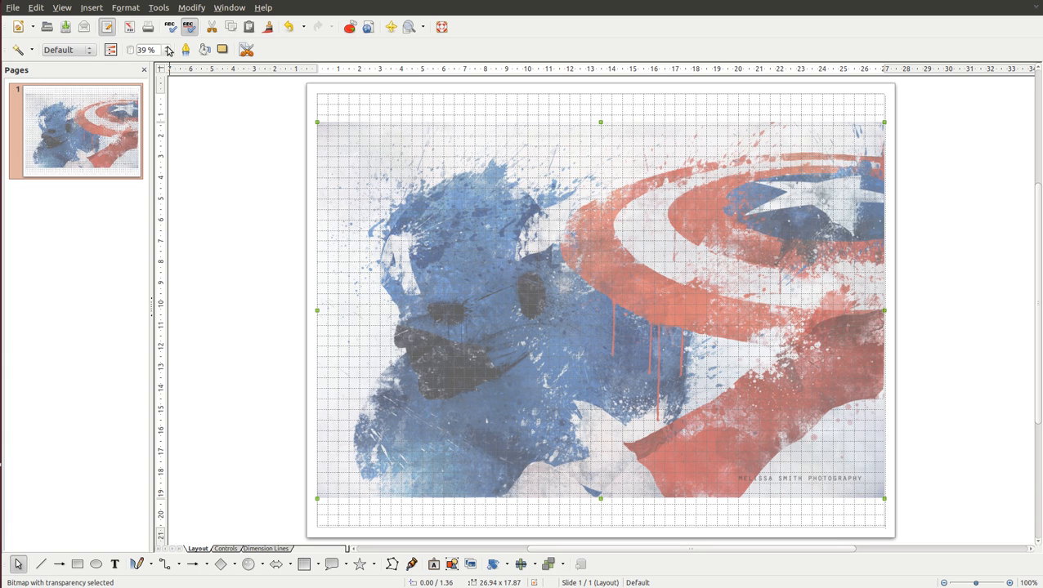
left_click(167, 48)
- Change the line colour of the grid group to Grey 70%
left_click(462, 110)
right_click(463, 109)
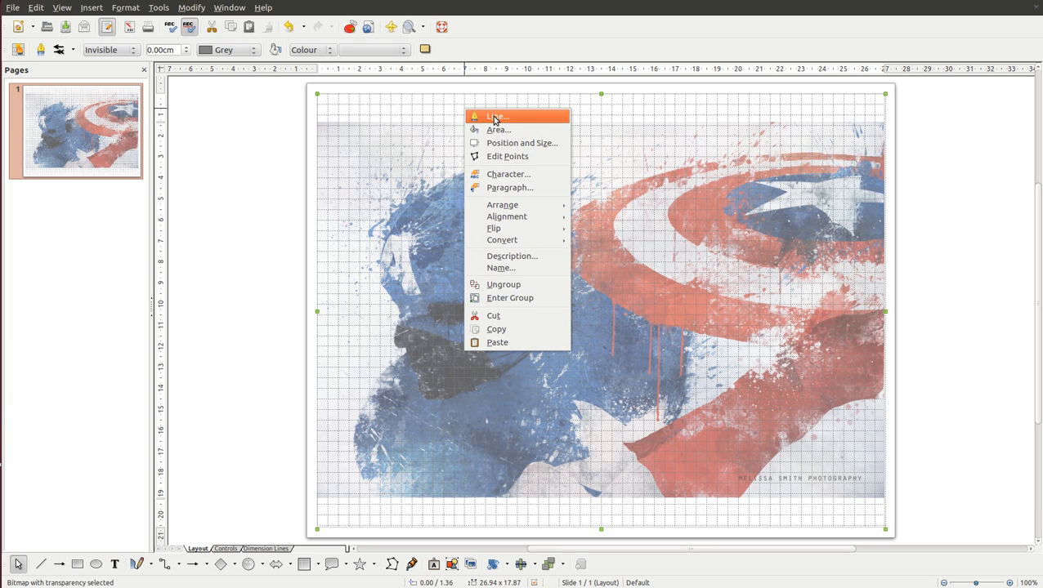
left_click(494, 118)
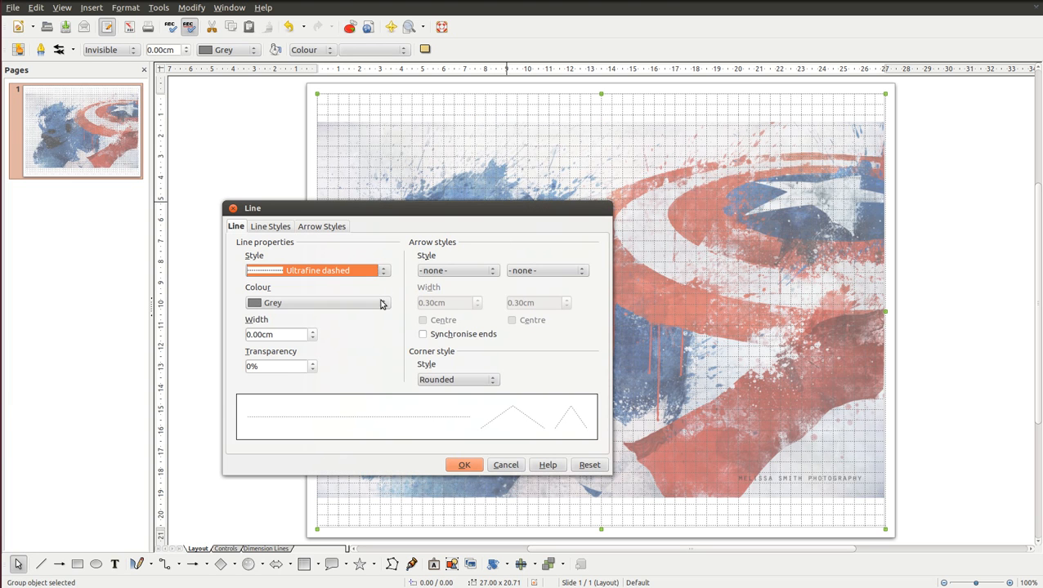
left_click(380, 303)
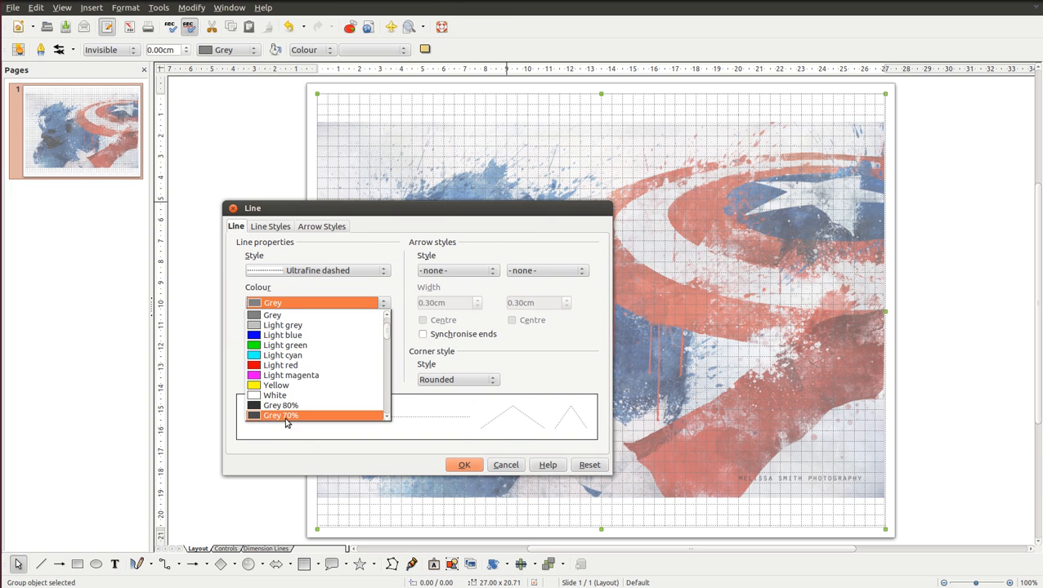
left_click(282, 416)
left_click(464, 465)
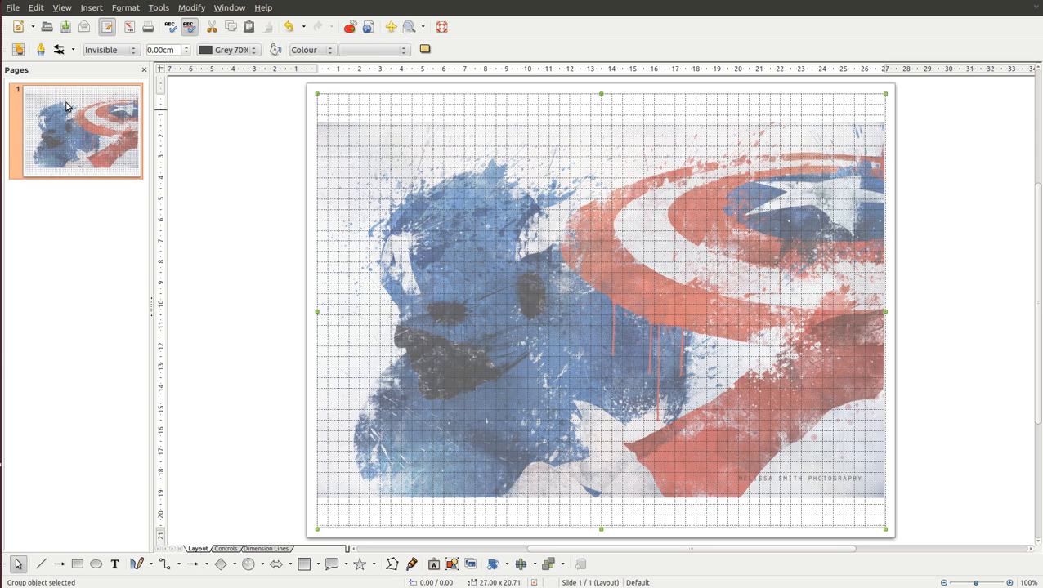
- Switch to the browser's "abstract art" image search and look through the results for another picture
left_click(4, 63)
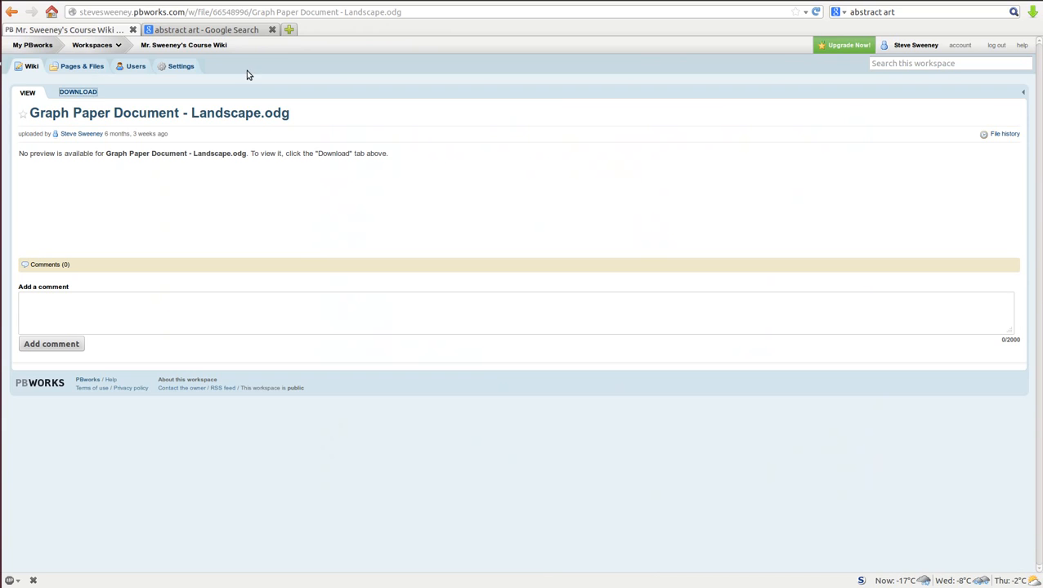
left_click(216, 31)
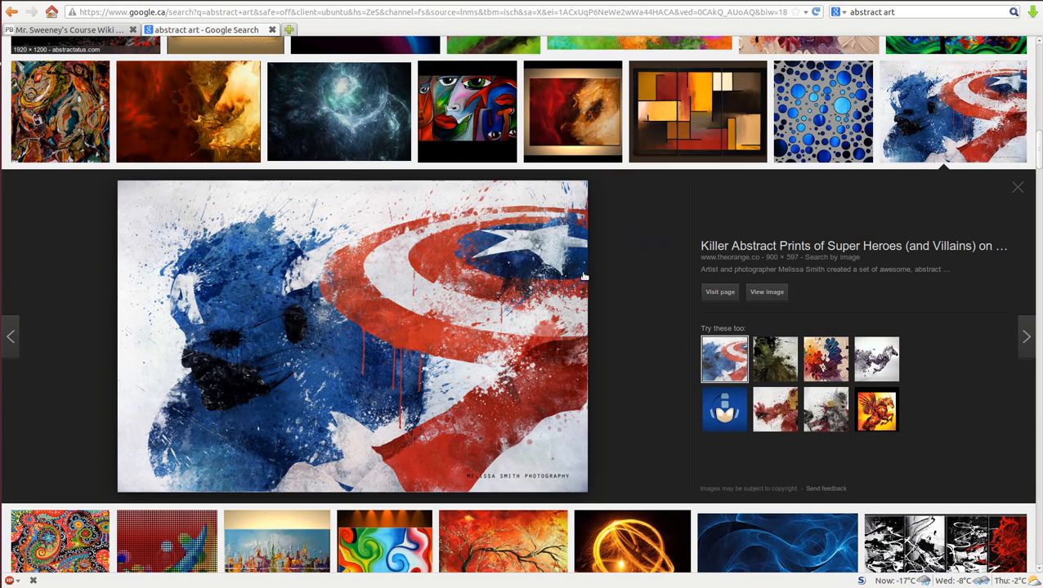
scroll(527, 306, "down", 6)
scroll(528, 306, "down", 6)
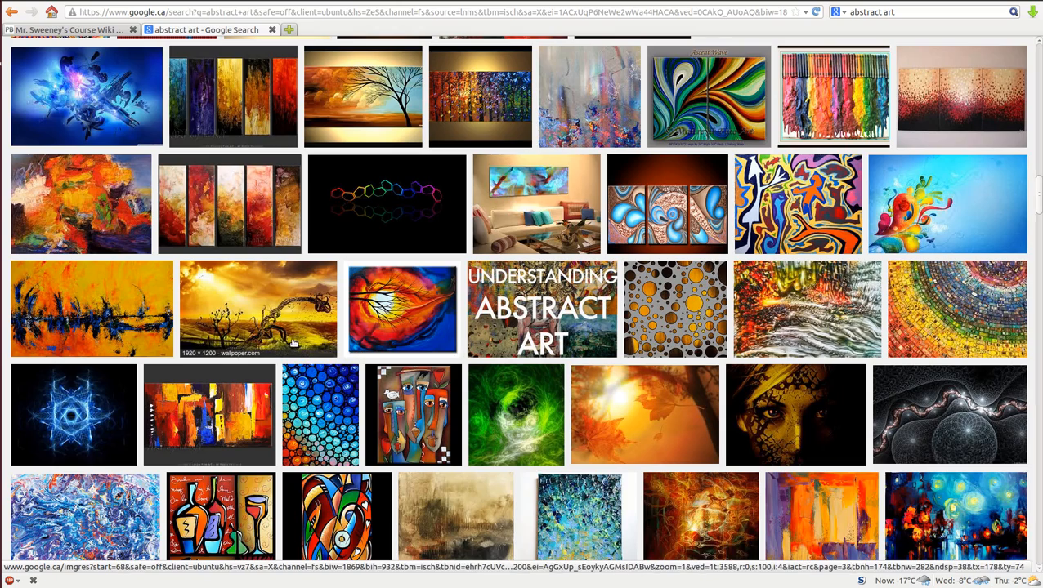
scroll(452, 327, "down", 7)
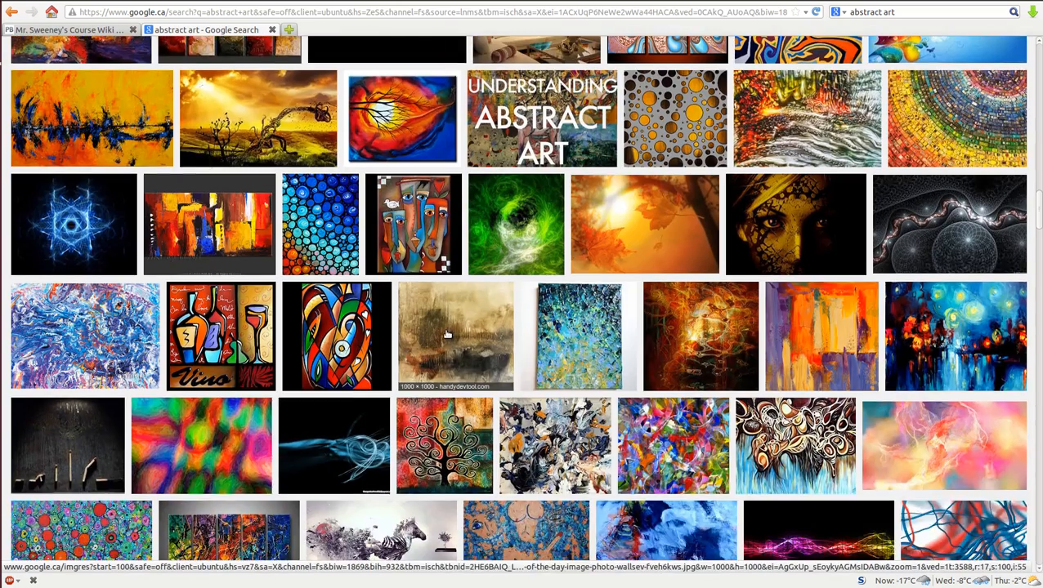
scroll(401, 302, "down", 6)
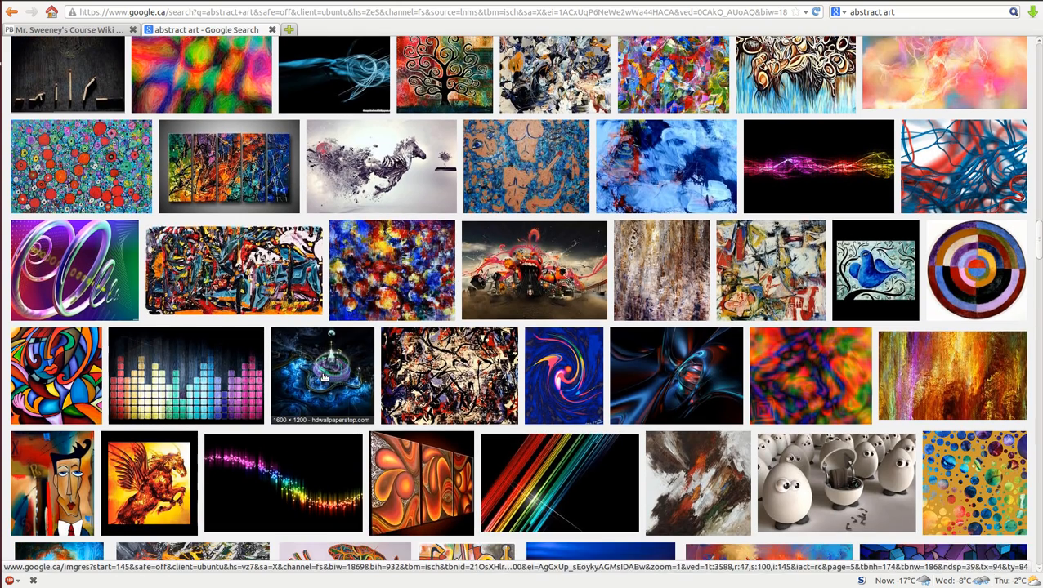
left_click(324, 377)
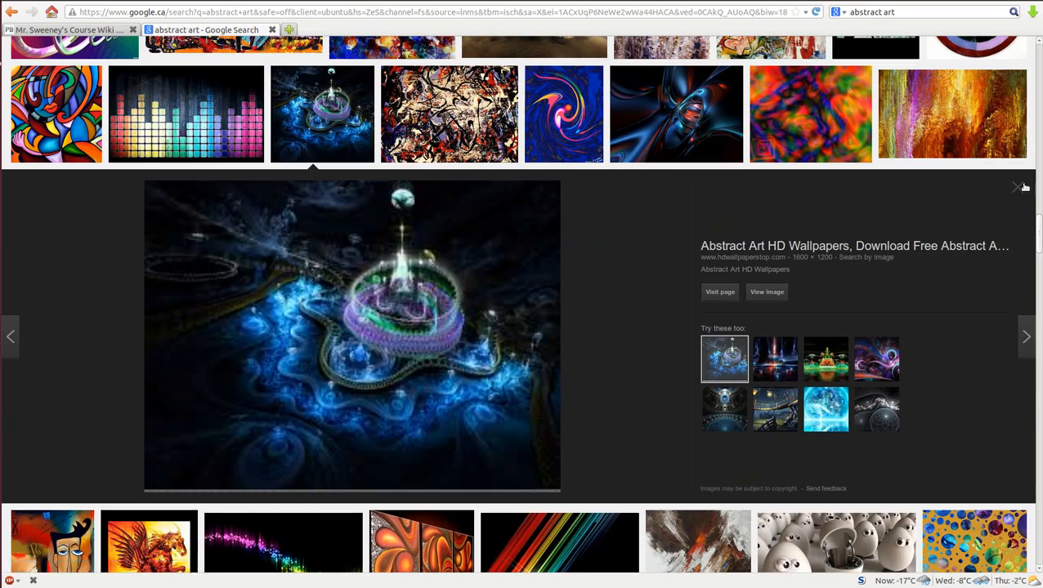
left_click(986, 204)
scroll(452, 298, "down", 7)
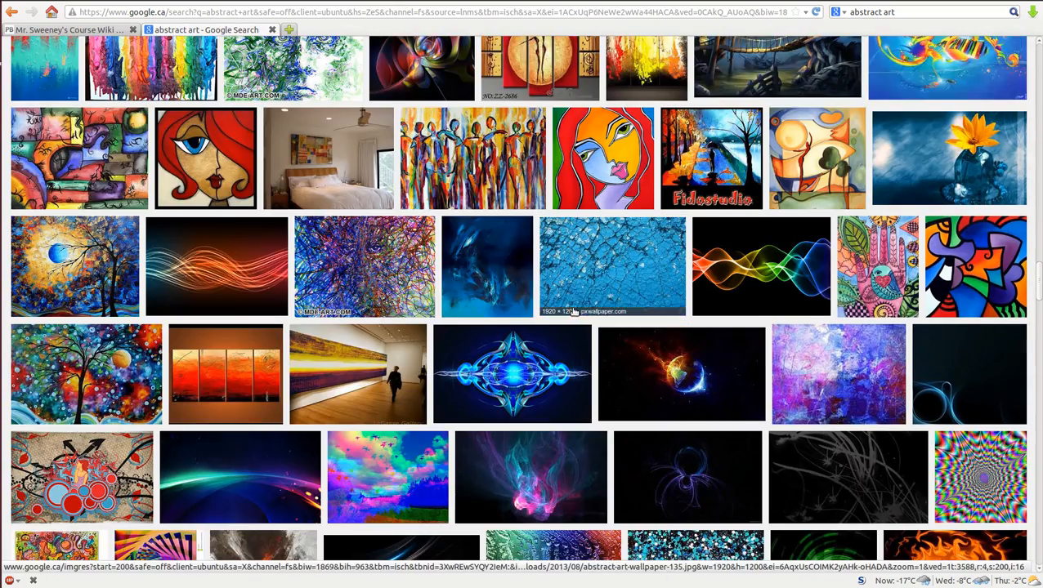
scroll(576, 319, "down", 1)
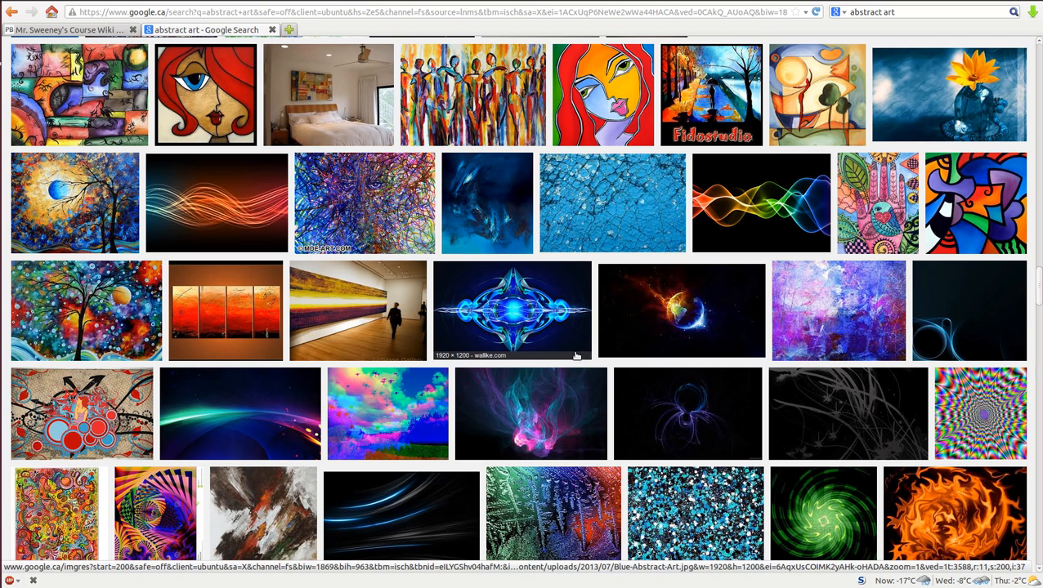
- Preview the blue and purple Spider Abstract Art wallpaper and copy the image
left_click(698, 412)
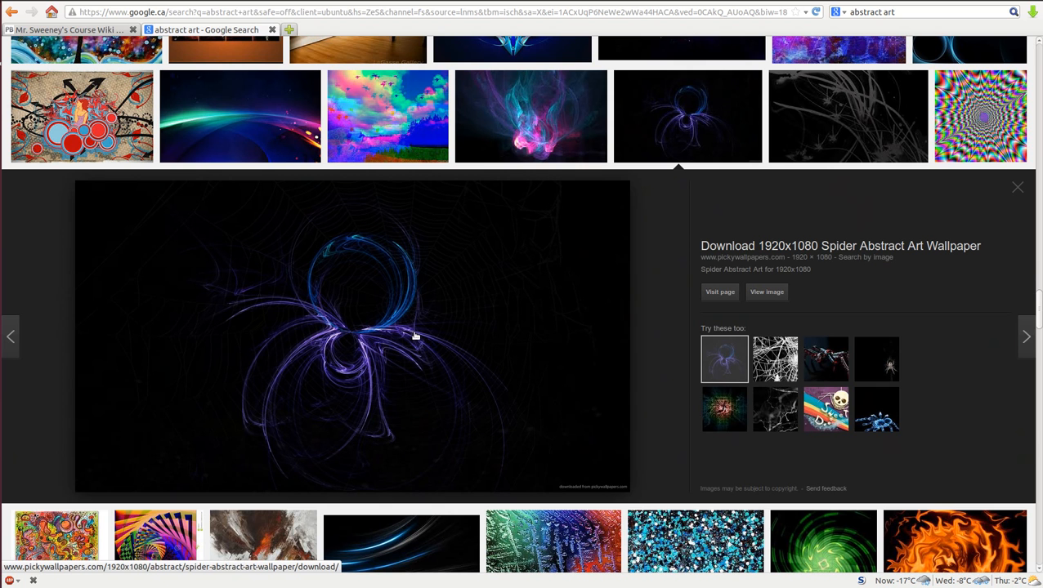
right_click(362, 310)
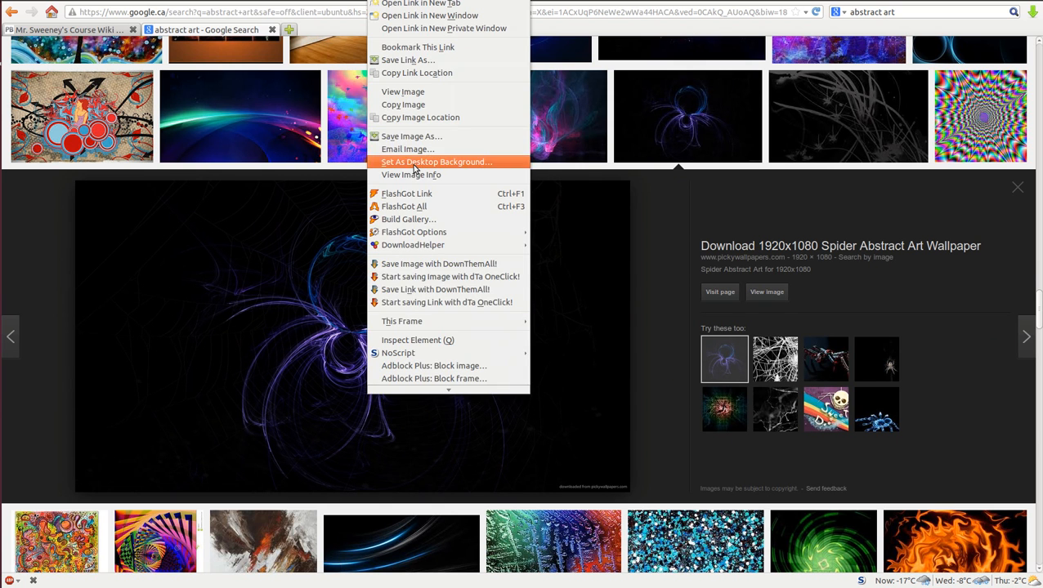
left_click(417, 106)
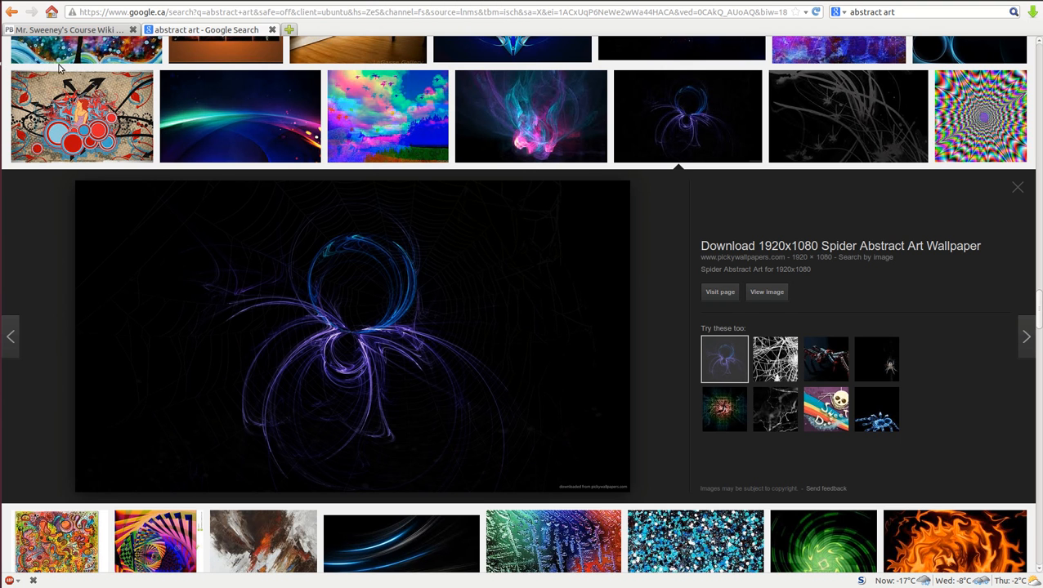
- Download Graph Paper Document - Landscape.odg from the course wiki and open it as a fresh grid document
left_click(53, 32)
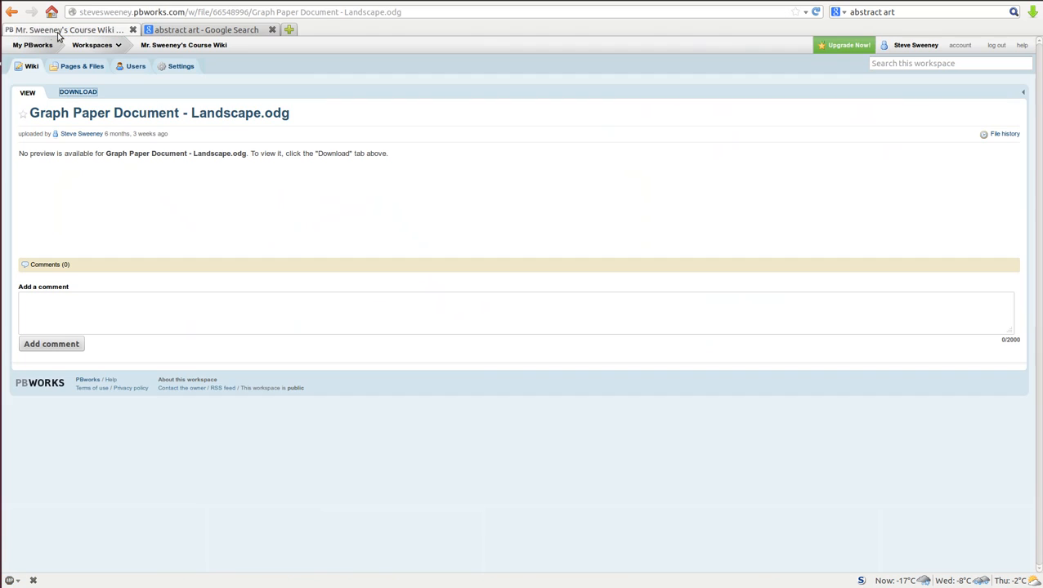
left_click(90, 93)
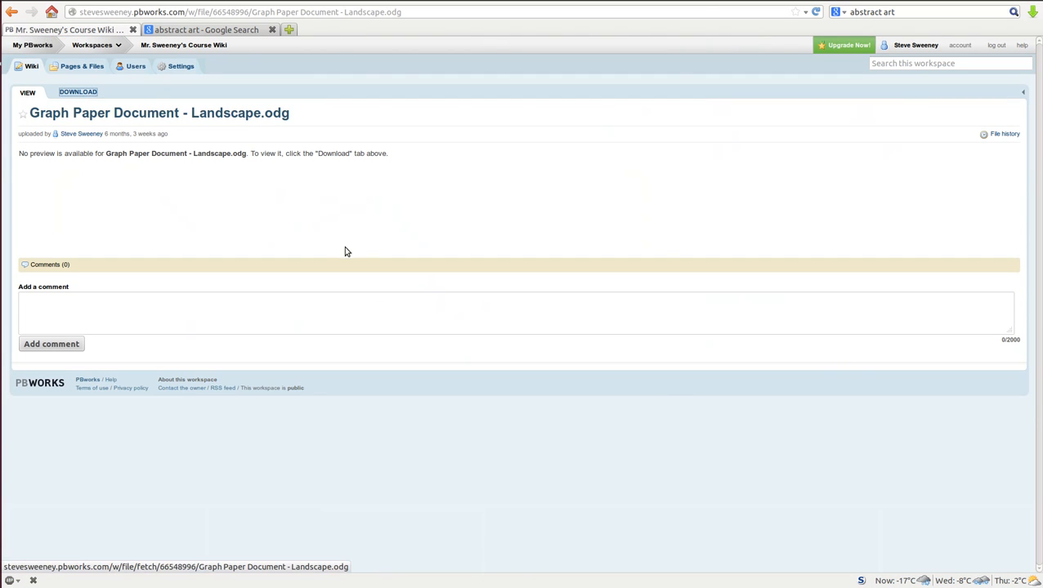
left_click(629, 416)
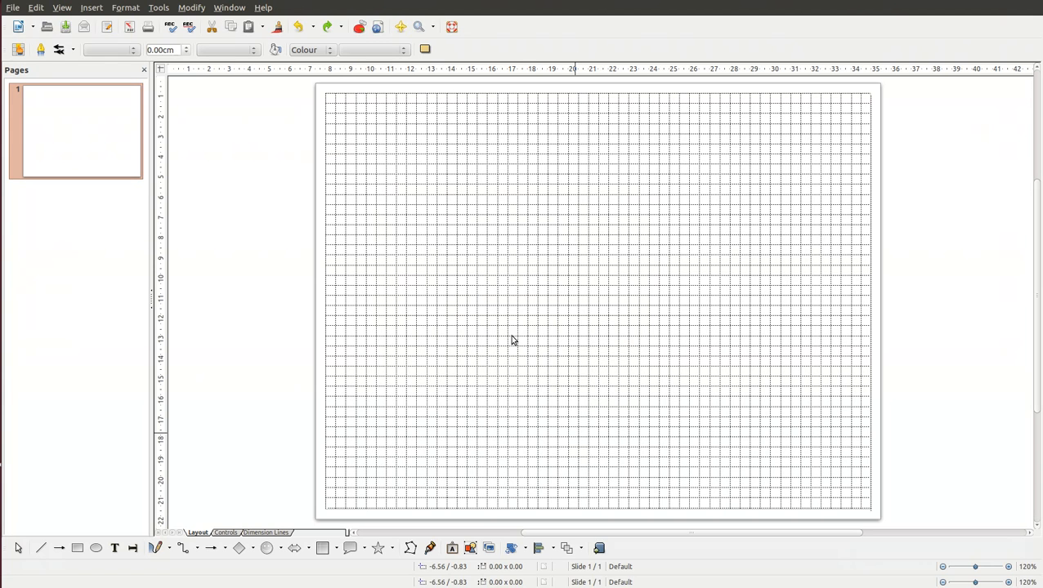
- Paste the copied spider picture onto the grid page and centre it horizontally
right_click(524, 265)
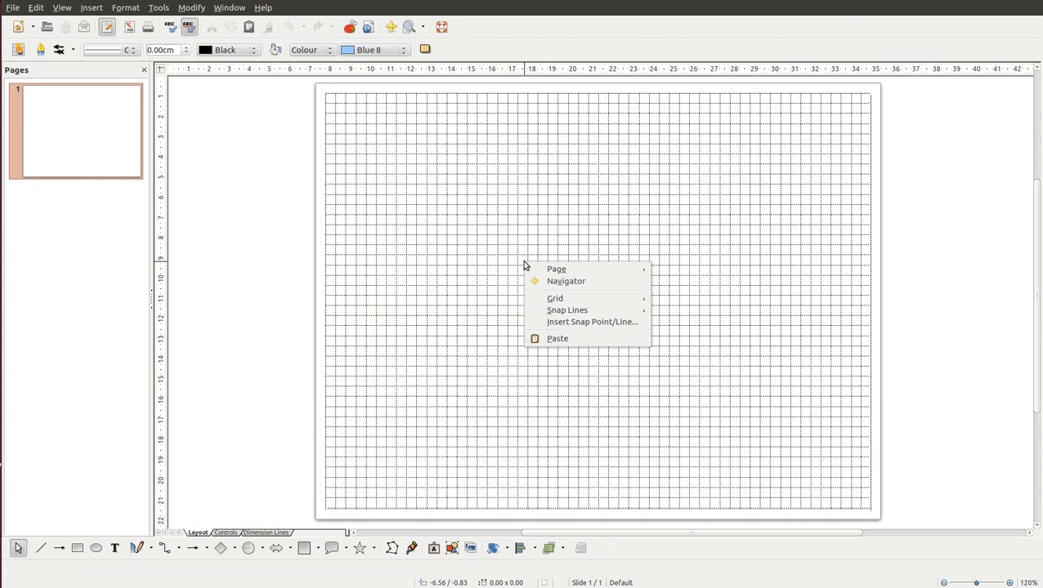
left_click(576, 338)
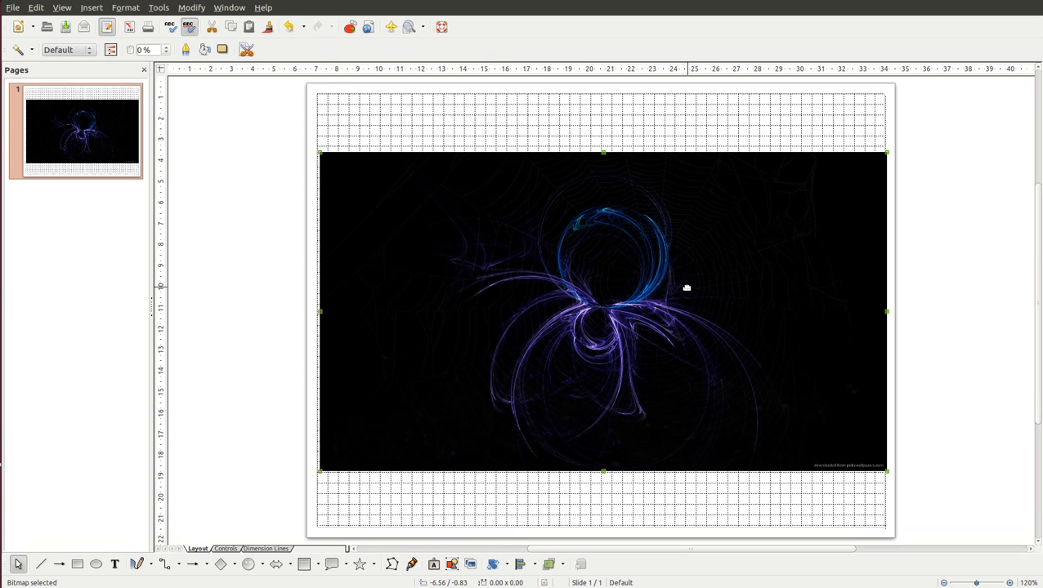
right_click(448, 271)
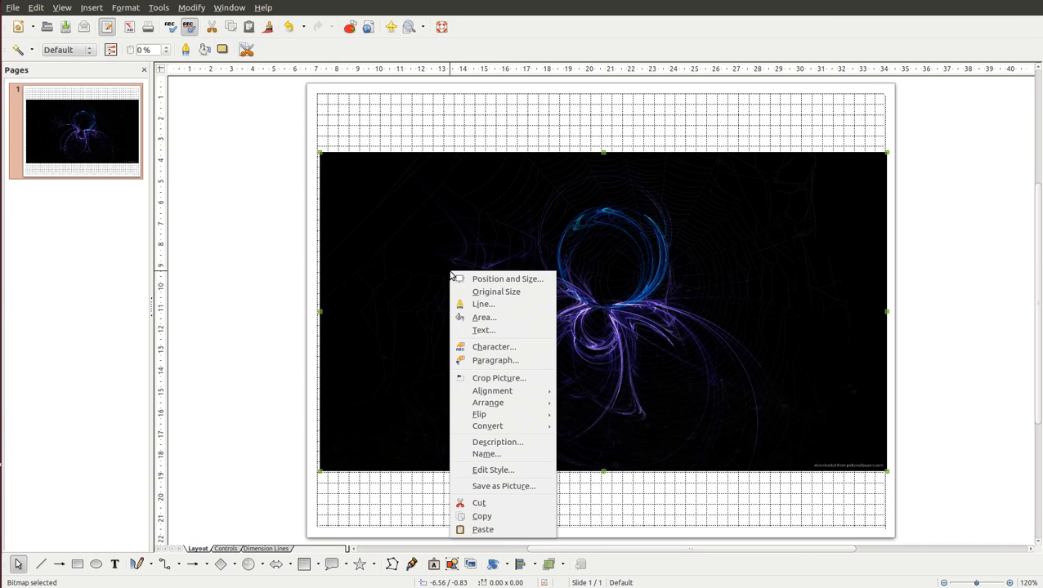
mouse_move(510, 394)
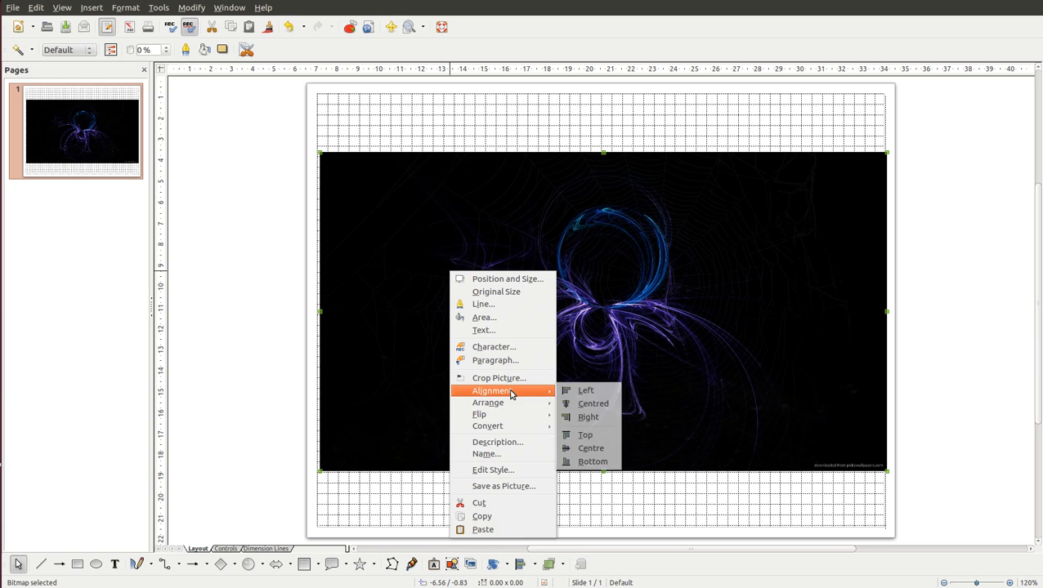
left_click(605, 404)
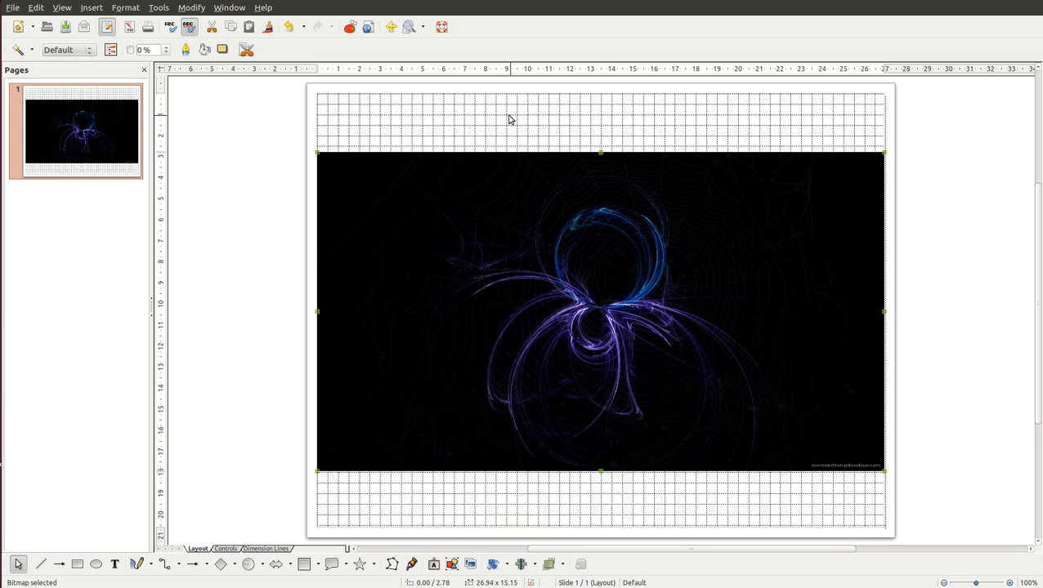
- Send the spider picture behind the grid lines
right_click(526, 283)
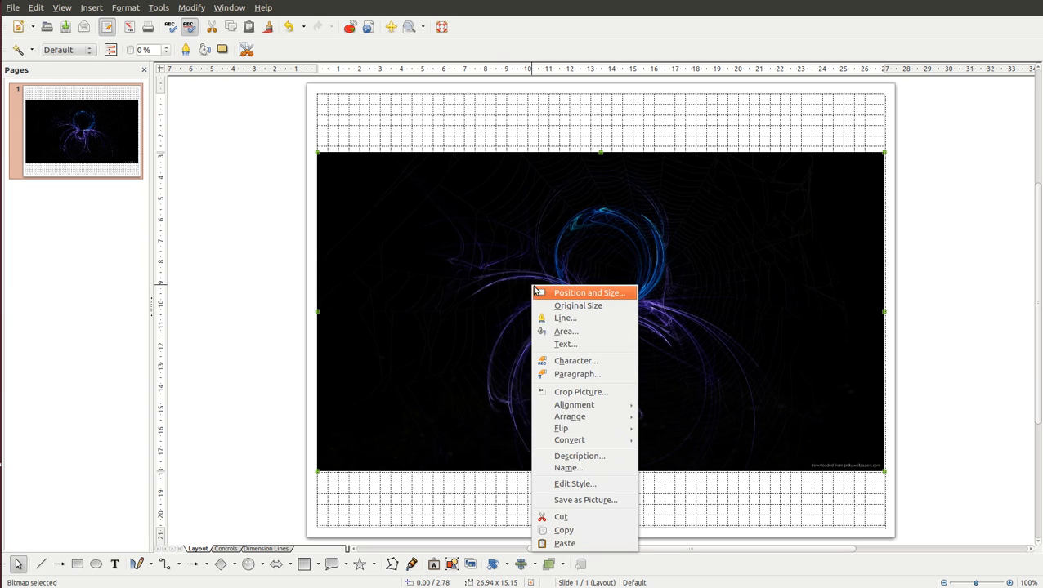
mouse_move(575, 419)
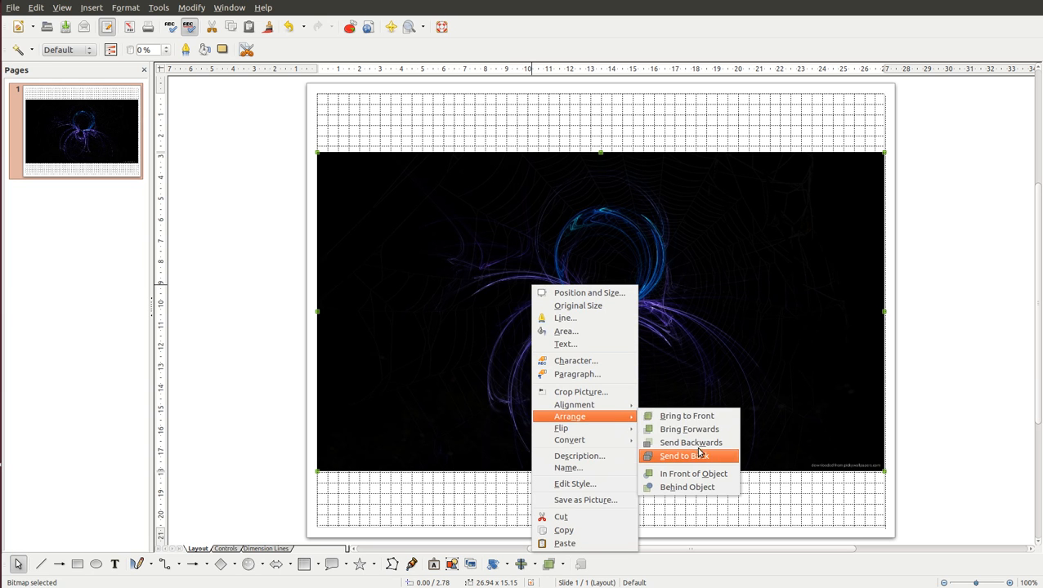
left_click(698, 443)
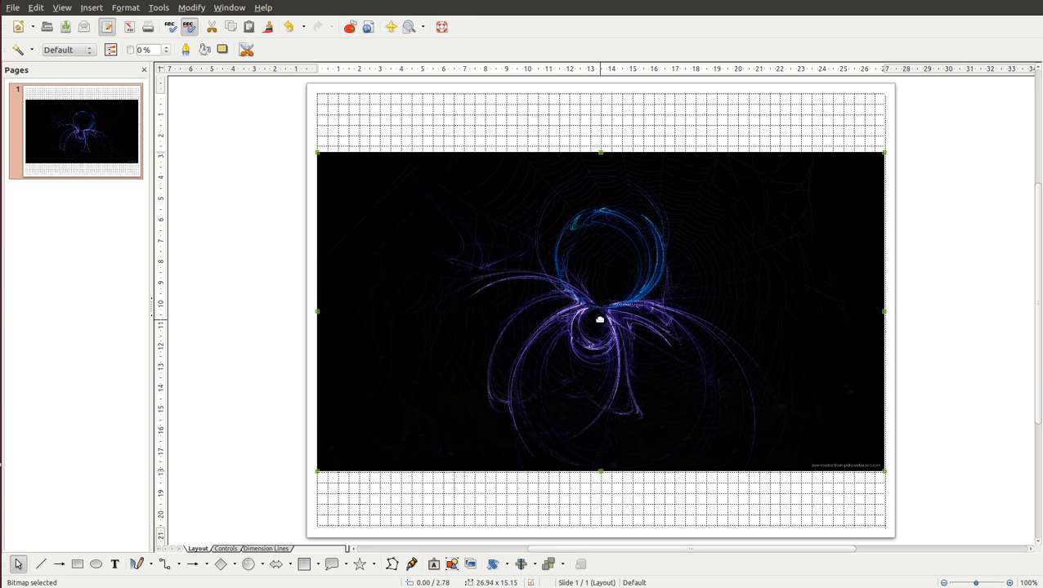
- Select the grid group and set its line colour to Light grey
right_click(528, 114)
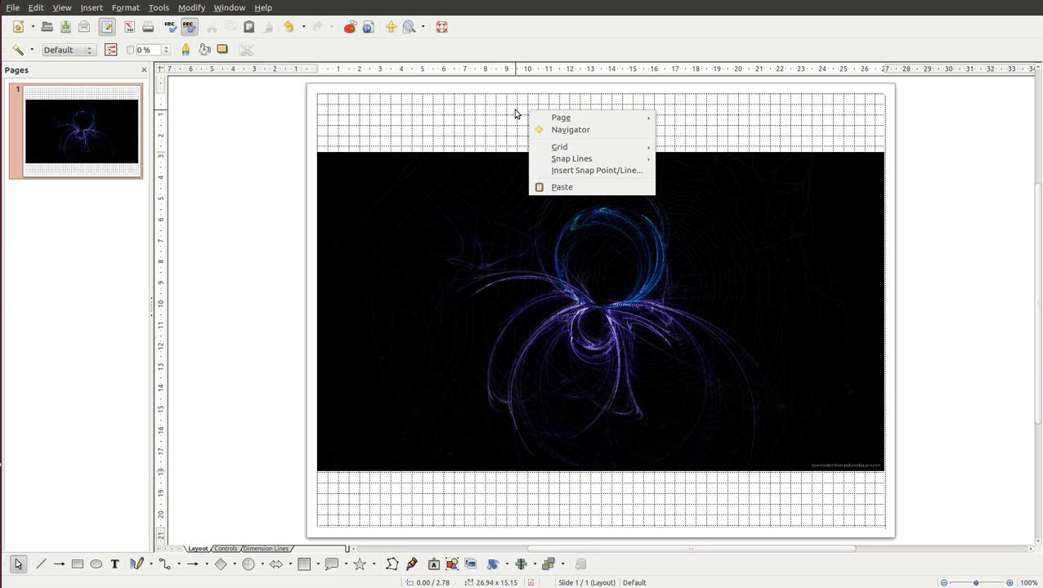
left_click(515, 113)
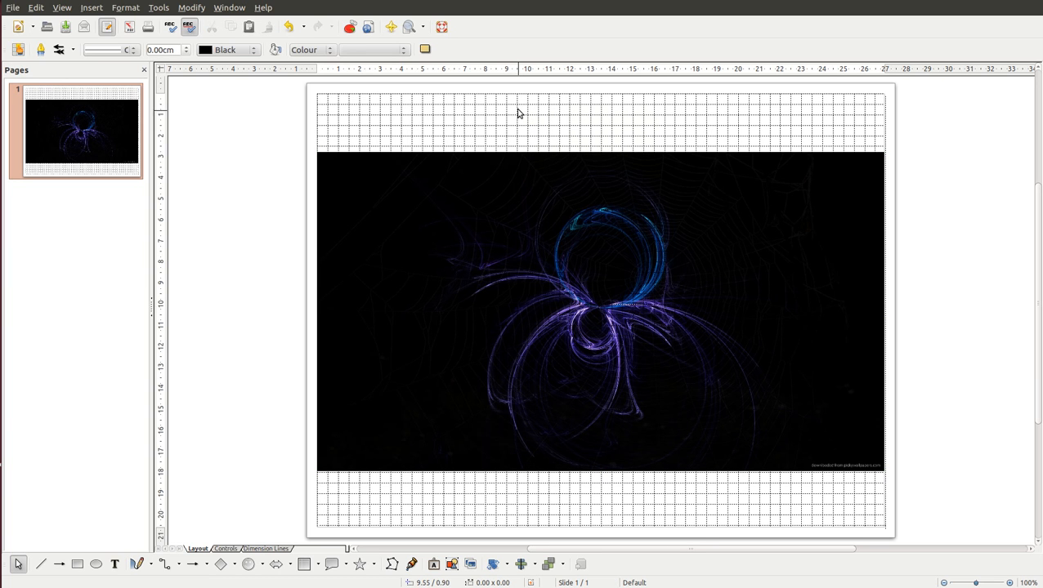
left_click(516, 115)
right_click(517, 113)
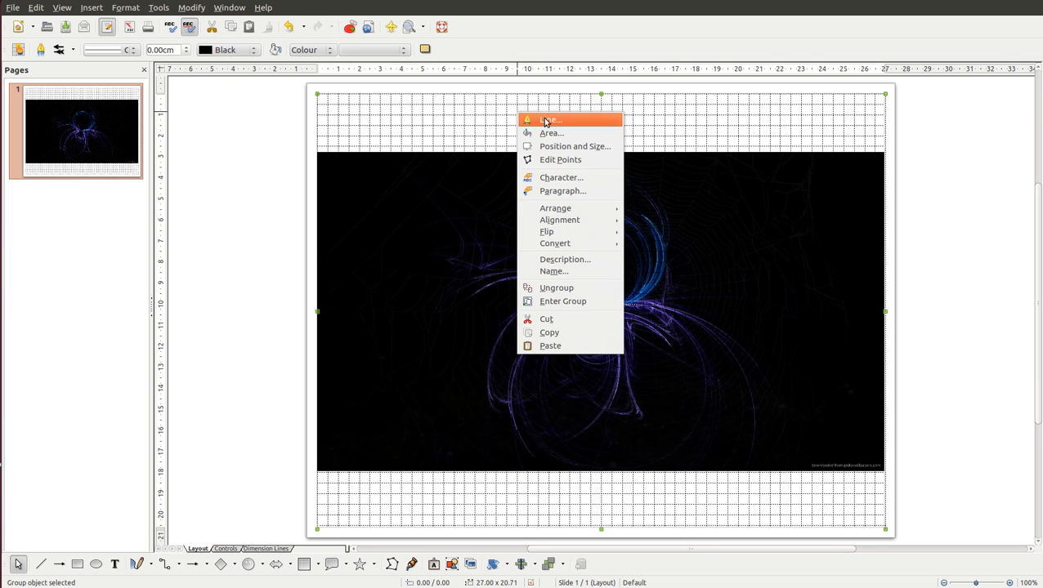
left_click(546, 121)
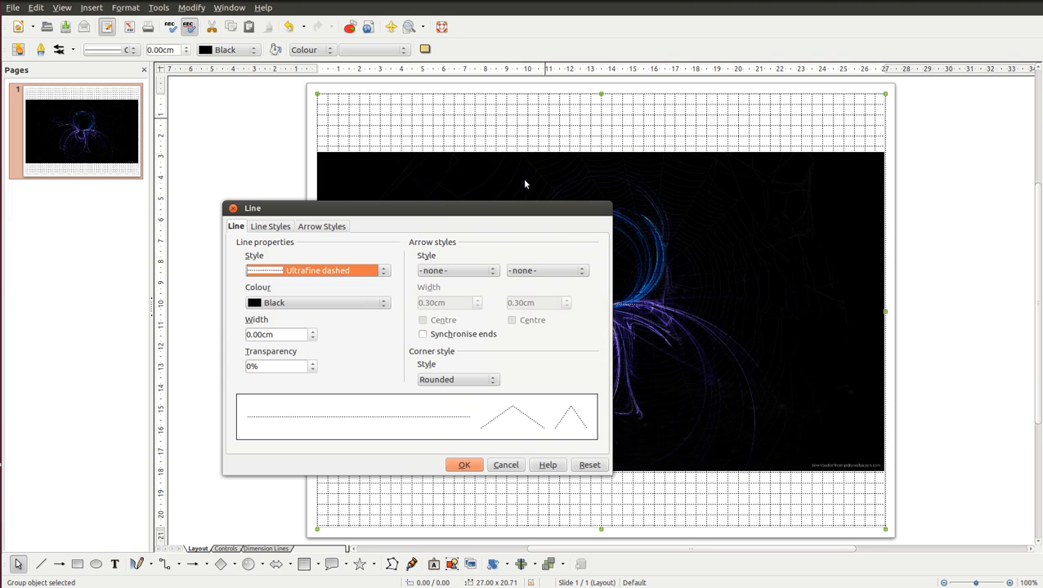
left_click(384, 306)
scroll(293, 372, "down", 2)
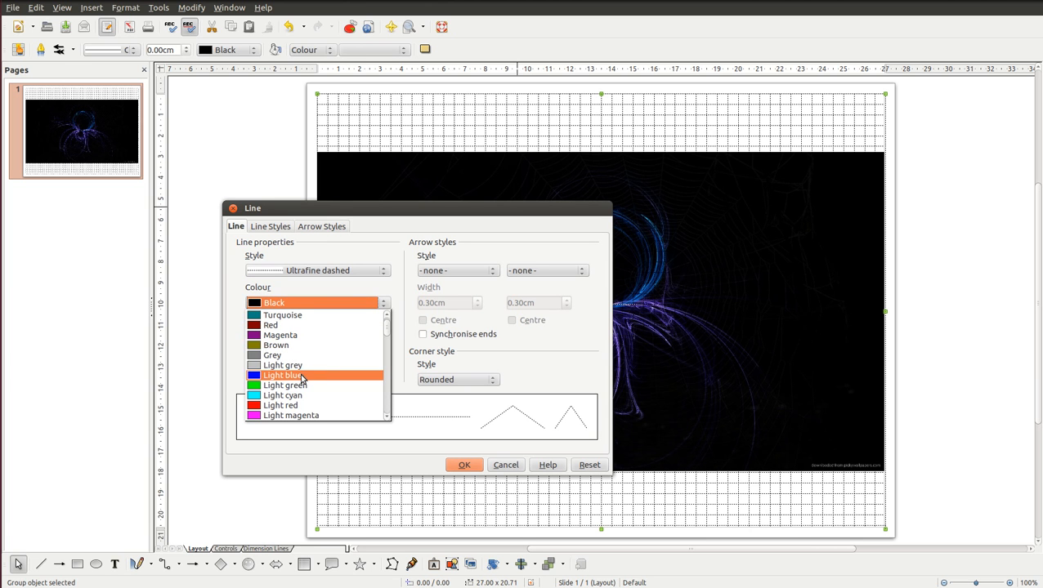
left_click(288, 366)
left_click(464, 465)
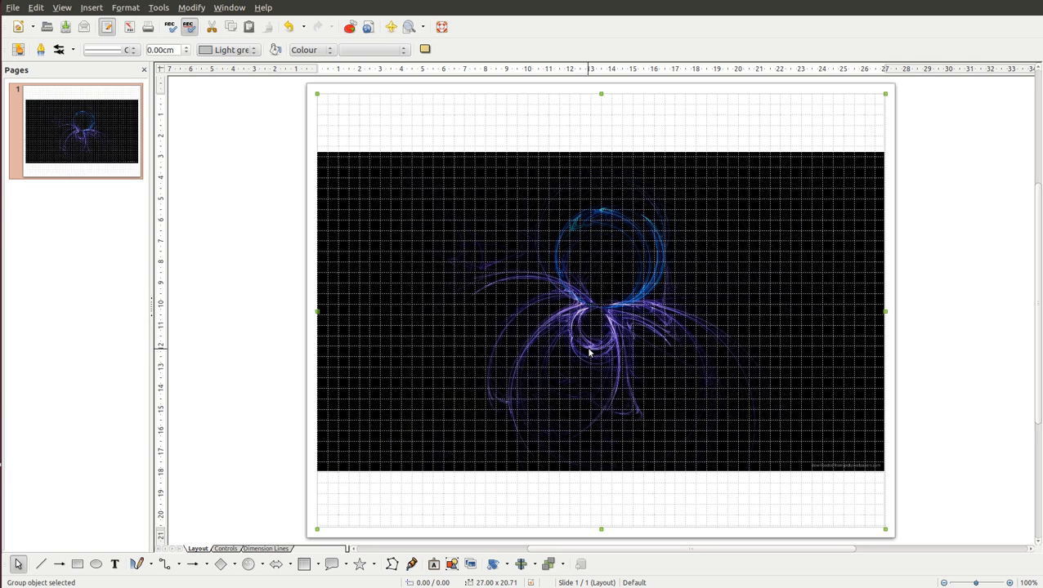
- Change the line colour of the grid group to Grey 40%
right_click(525, 117)
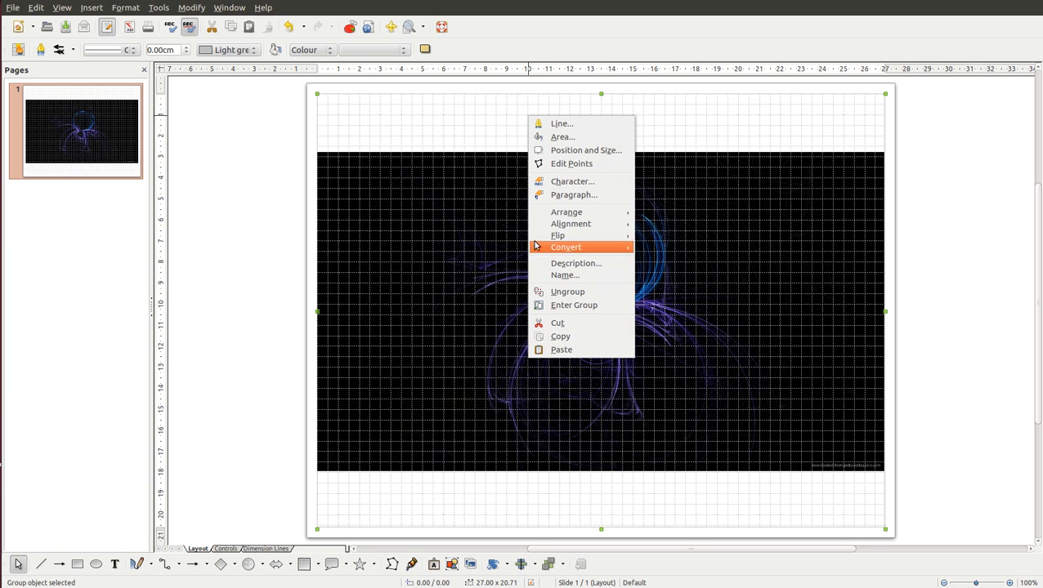
left_click(569, 123)
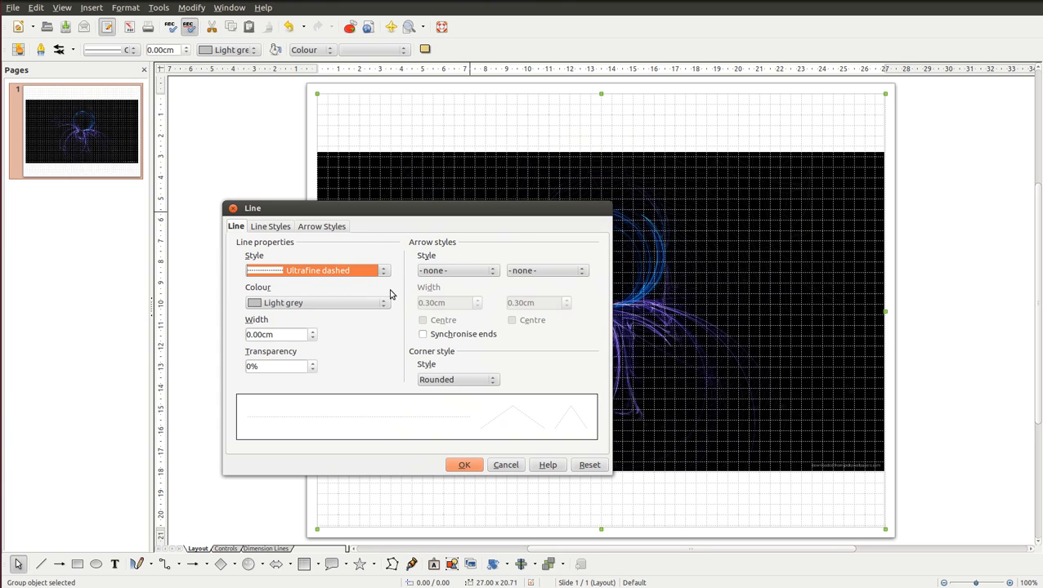
left_click(389, 303)
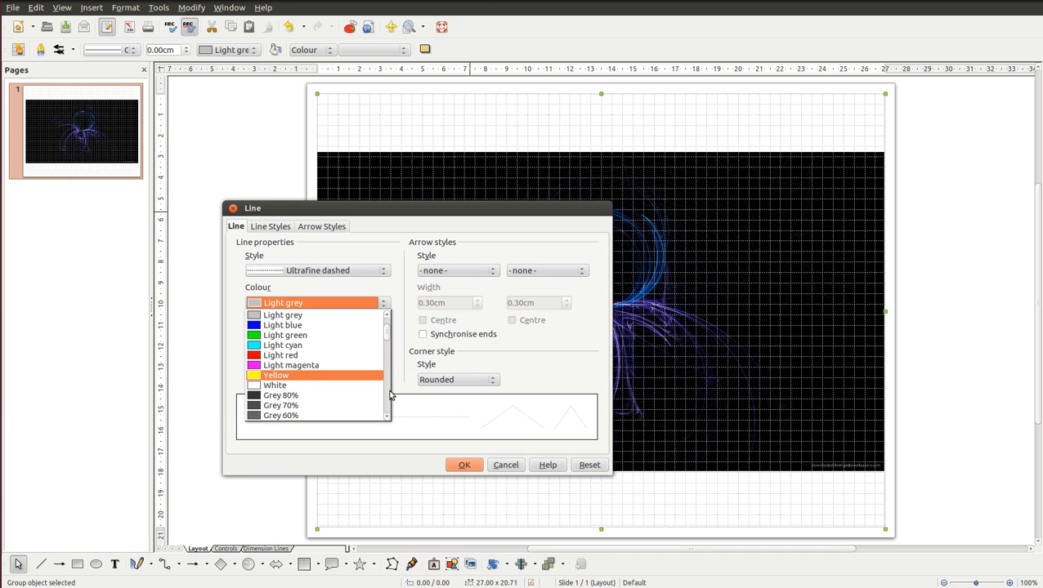
scroll(389, 396, "down", 3)
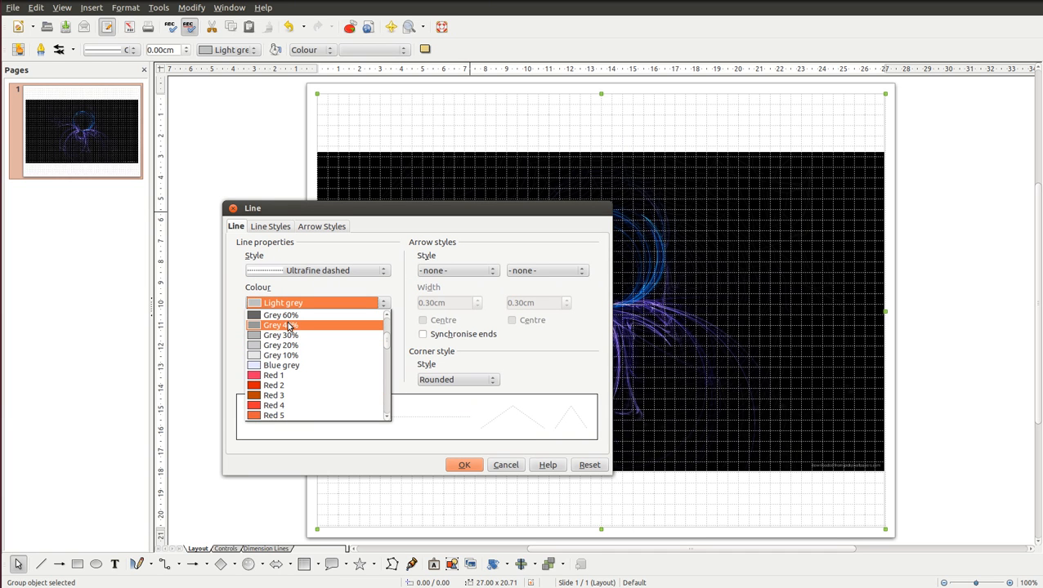
left_click(279, 326)
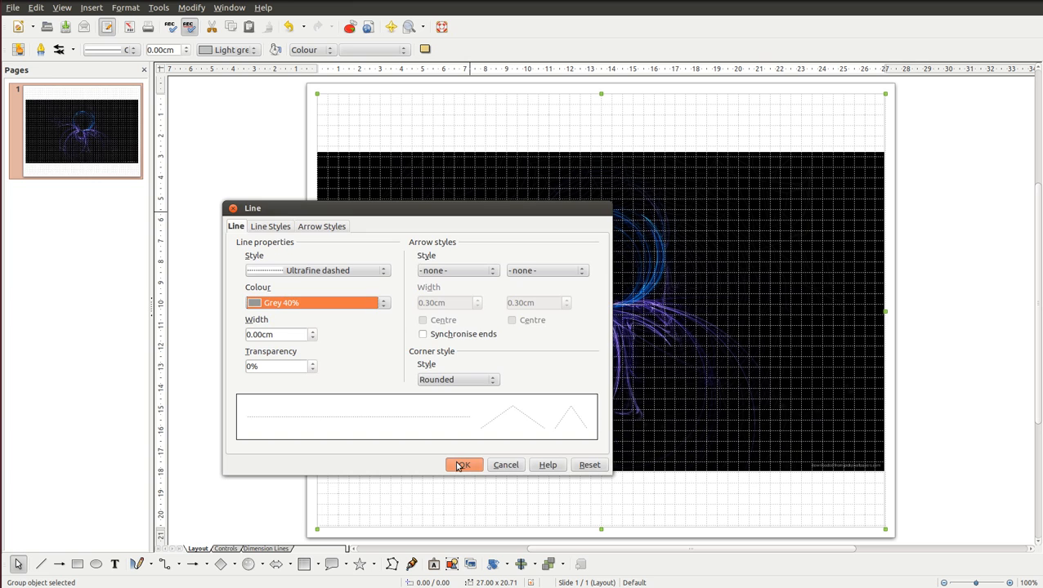
left_click(459, 466)
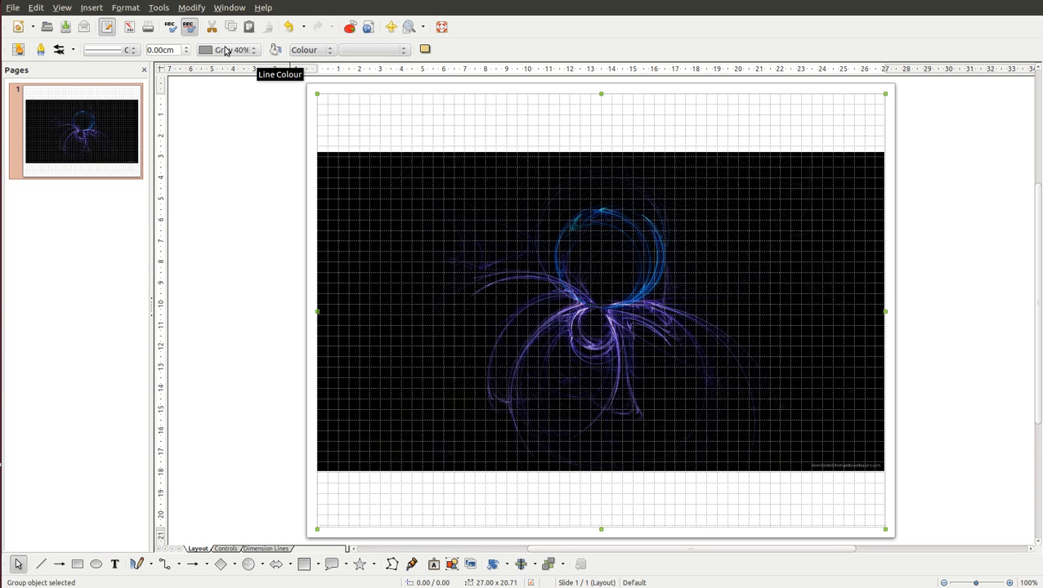
- Select the spider picture and set its transparency to 50%
right_click(469, 250)
left_click(469, 250)
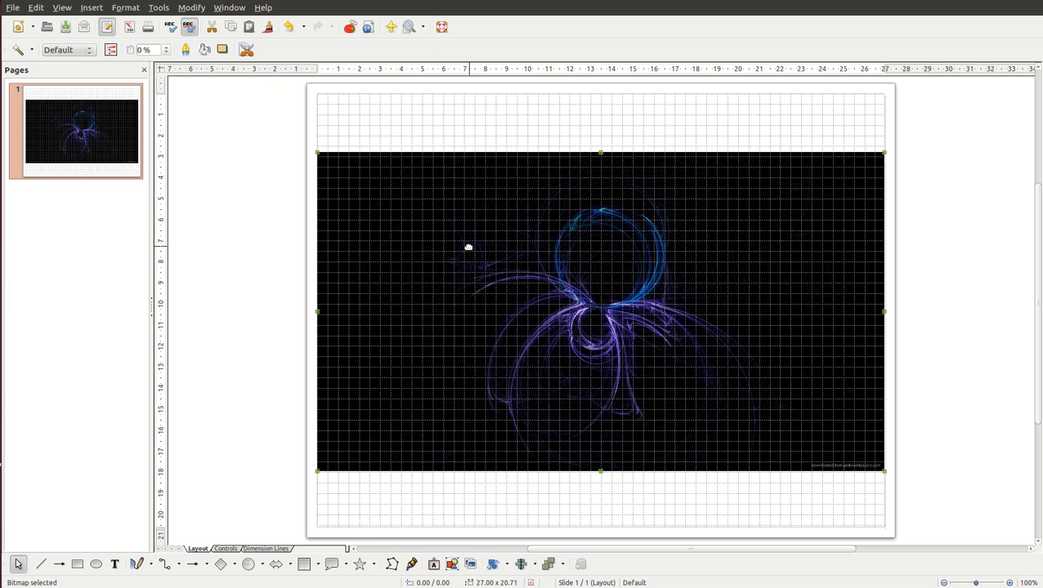
right_click(469, 250)
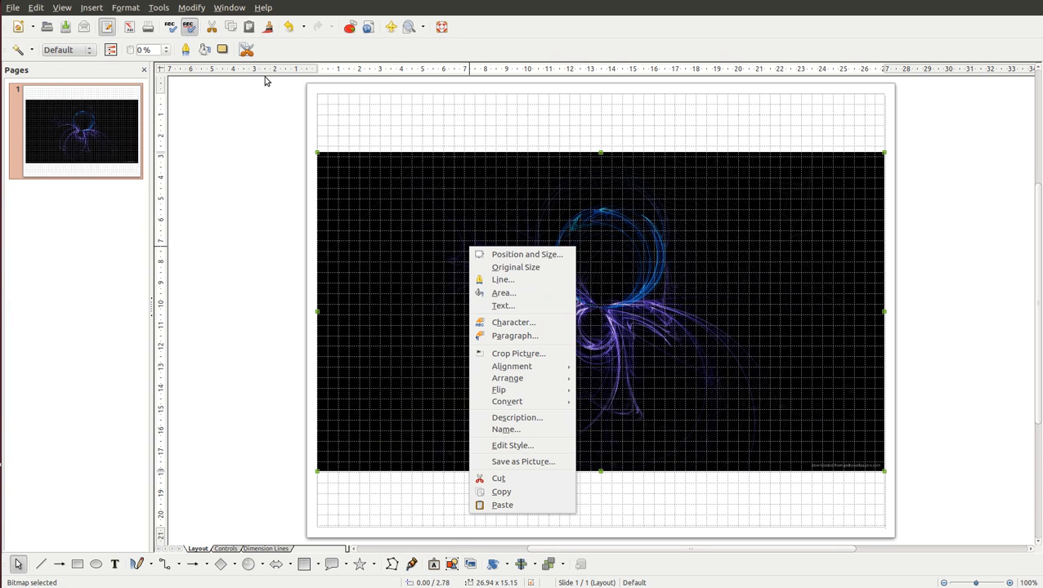
left_click(153, 50)
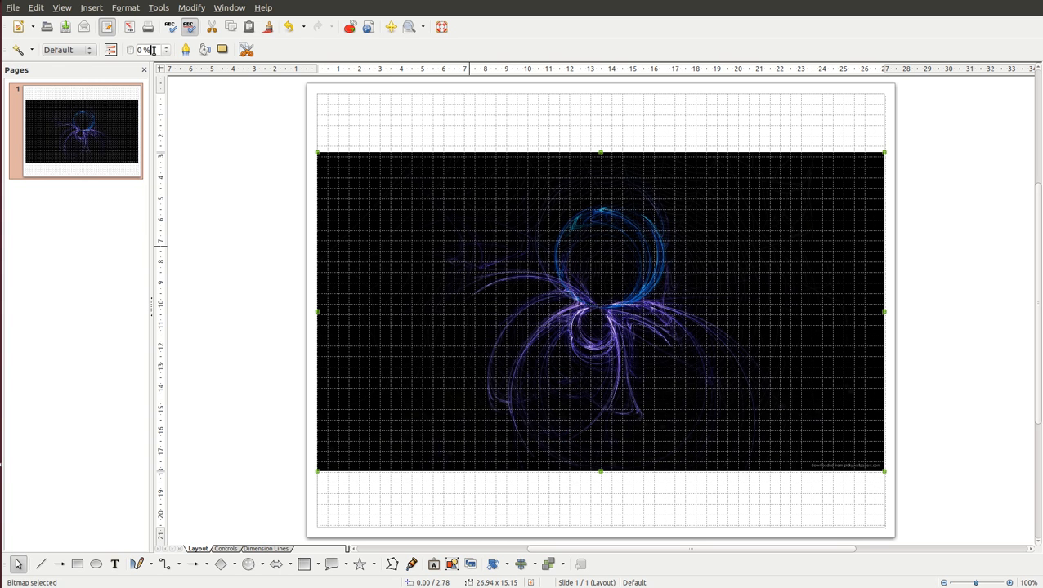
type("5")
key("Return")
key("Return")
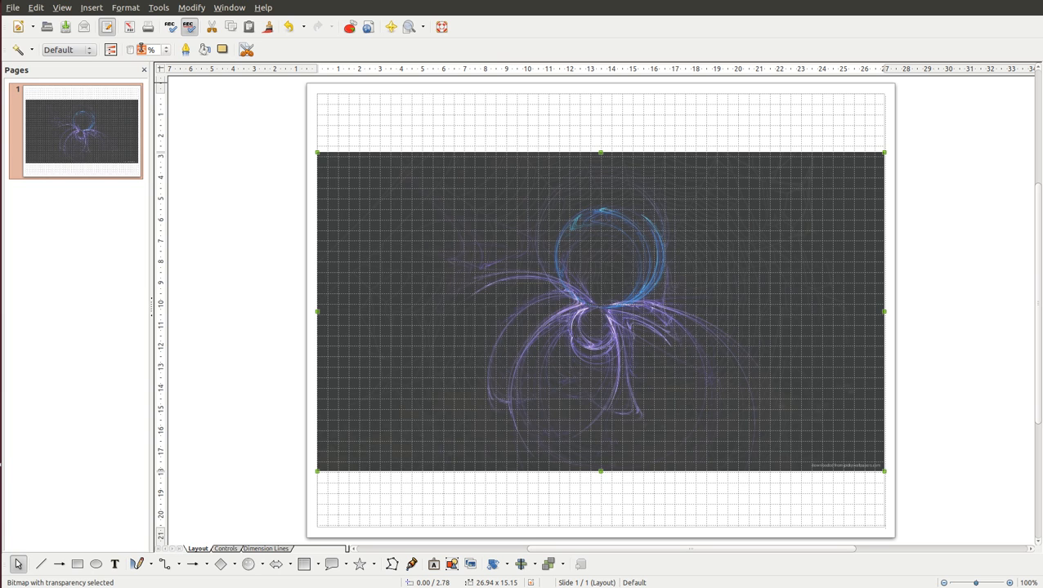
key("Return")
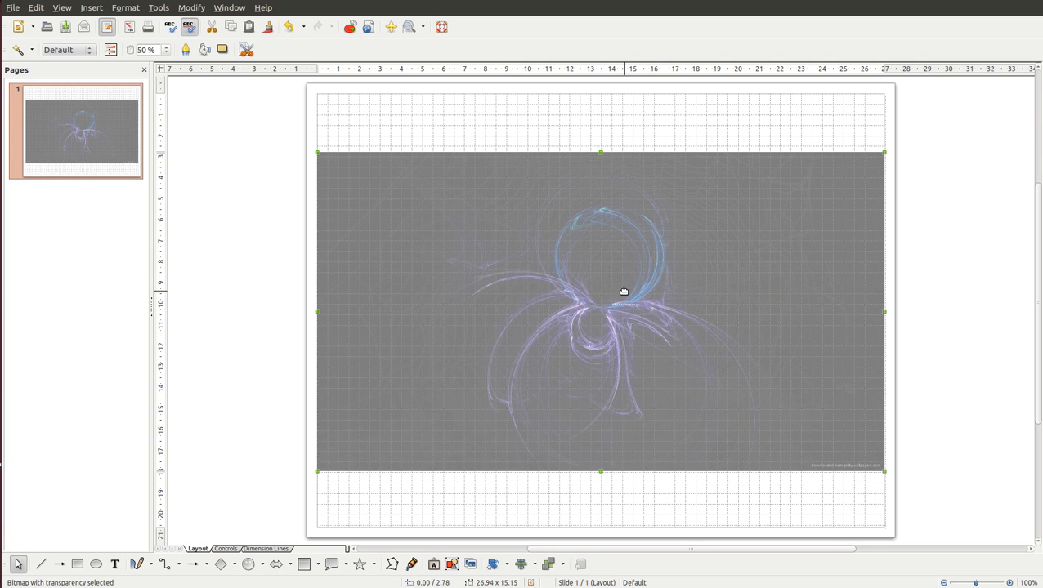
- Try a transparency of 35% on the spider picture, and settle on 2%
double_click(140, 50)
type("35")
key("Return")
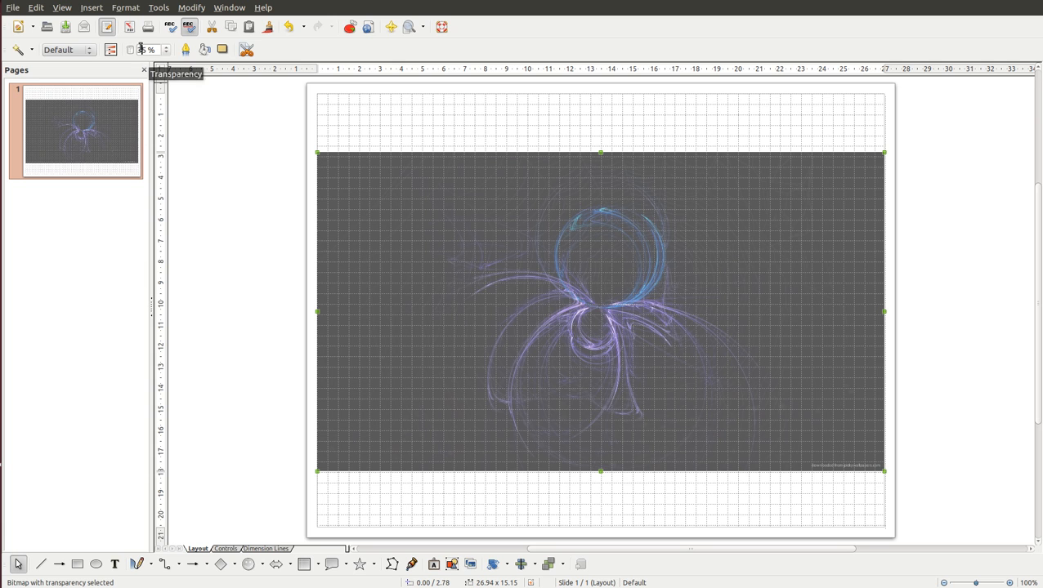
type("2")
key("Return")
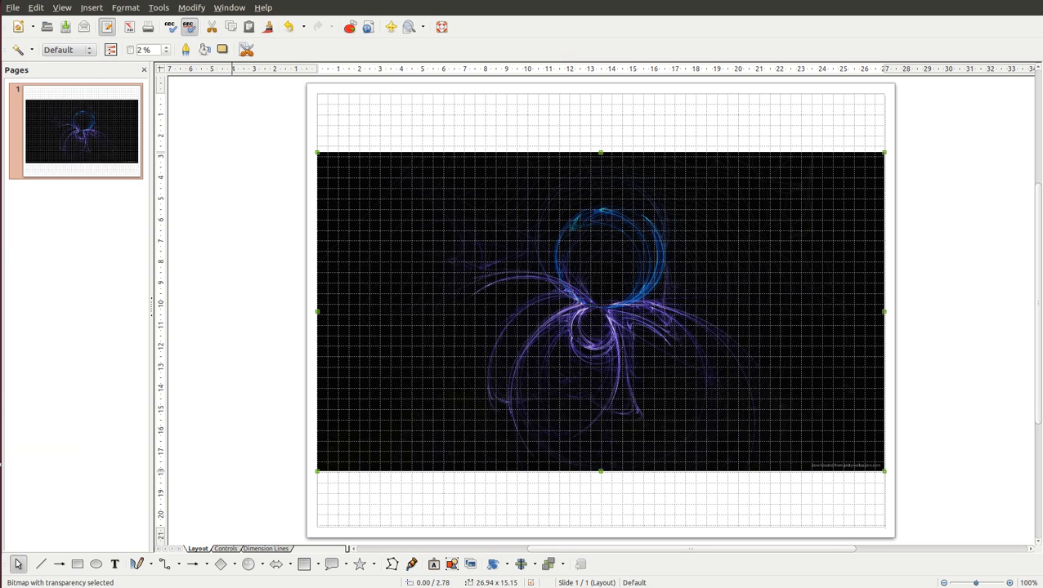
- Close Graph Paper Document - Landscape-3.odg without saving and switch back to the grid document with the blue and red shield artwork
left_click(9, 1)
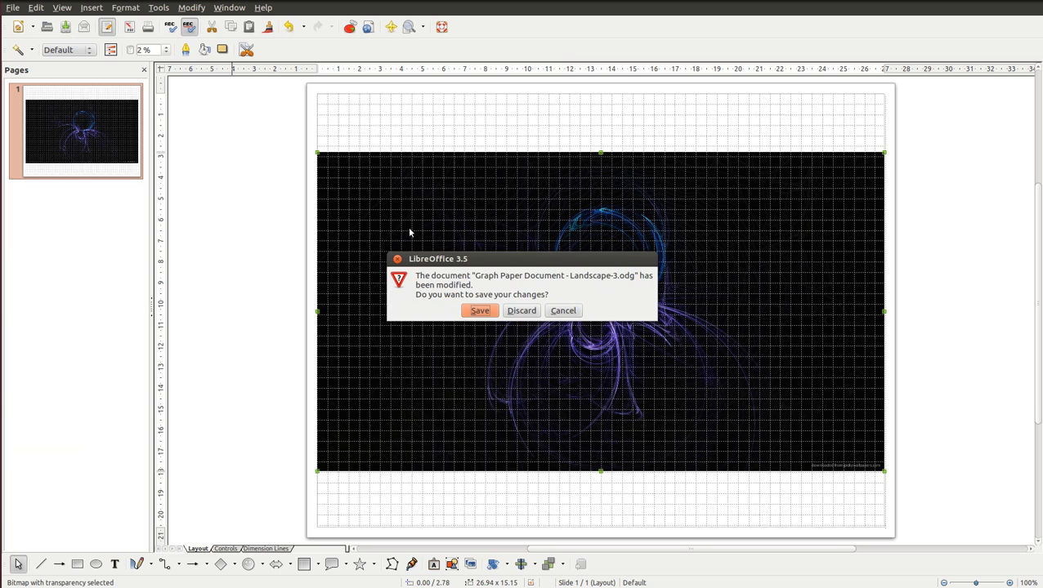
left_click(522, 311)
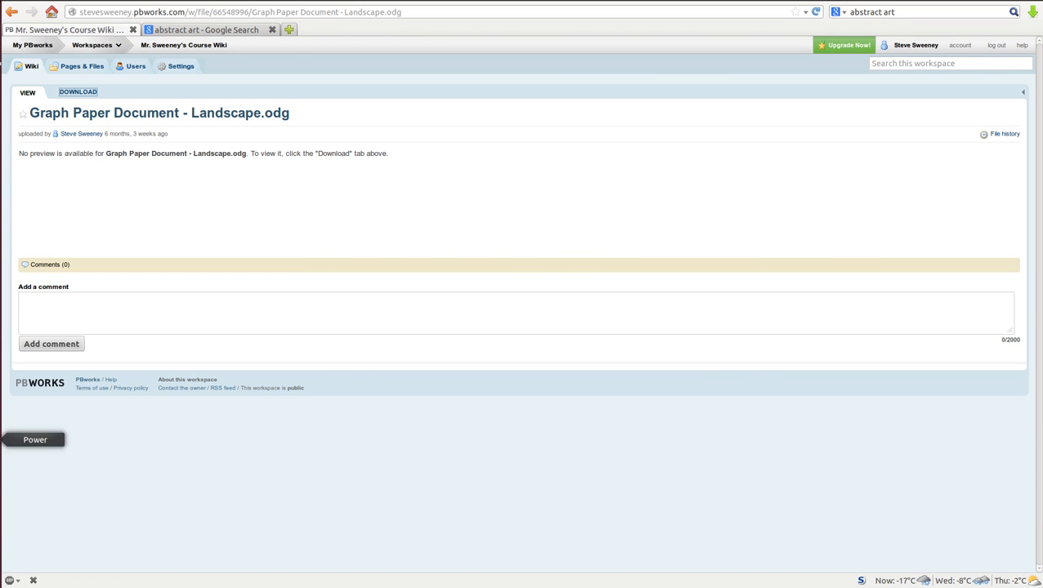
left_click(1, 462)
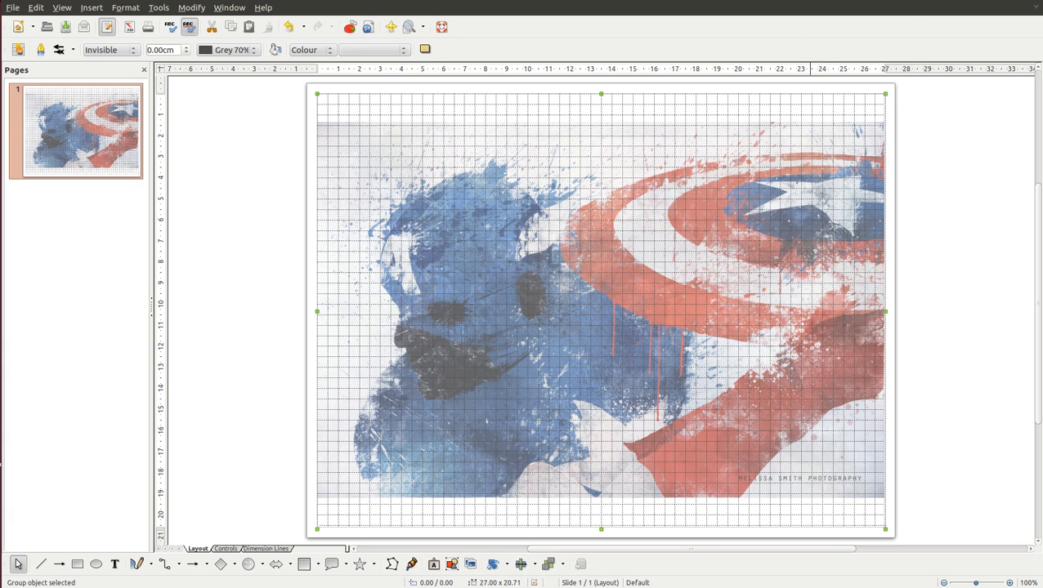
left_click(798, 2)
left_click(815, 9)
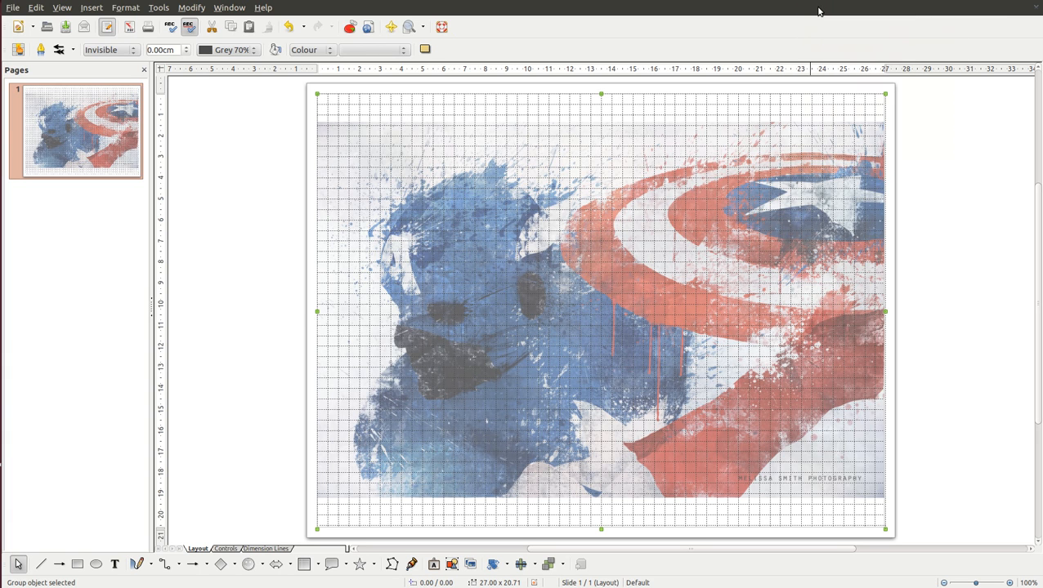